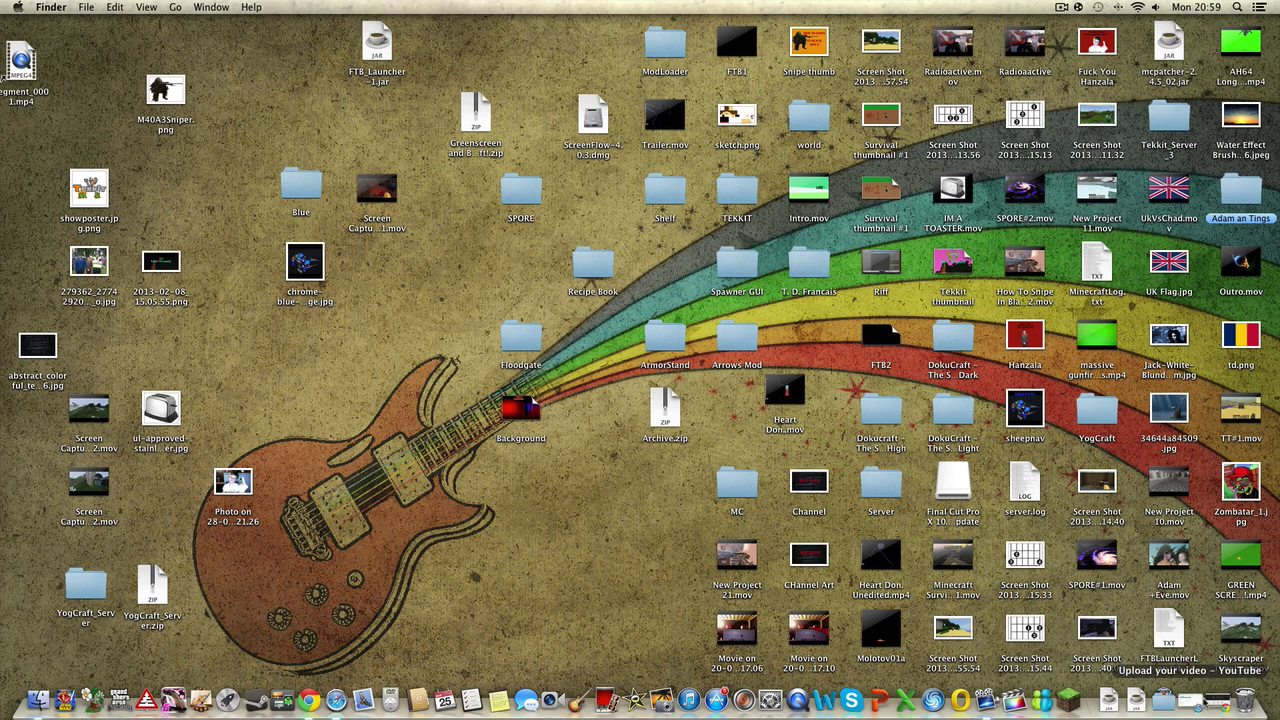
{"action": "left_click", "coordinate": [1214, 702]}
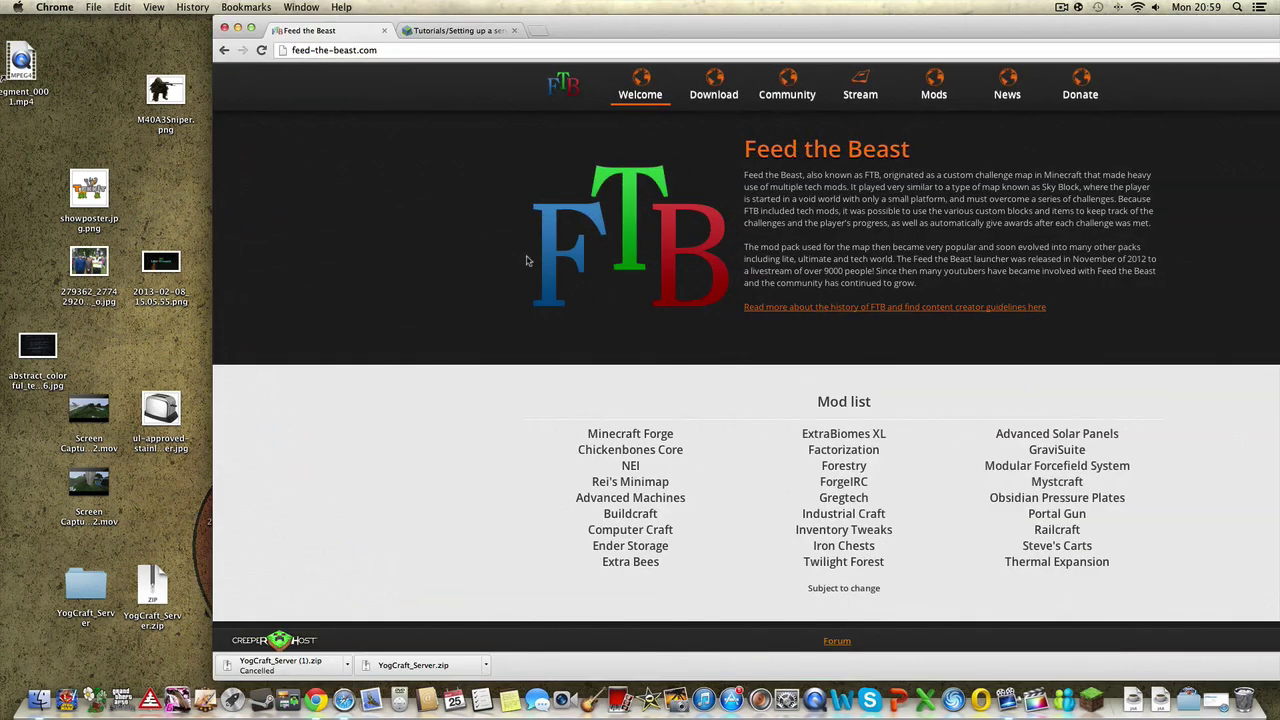
{"action": "left_click_drag", "start_coordinate": [575, 25], "coordinate": [395, 8]}
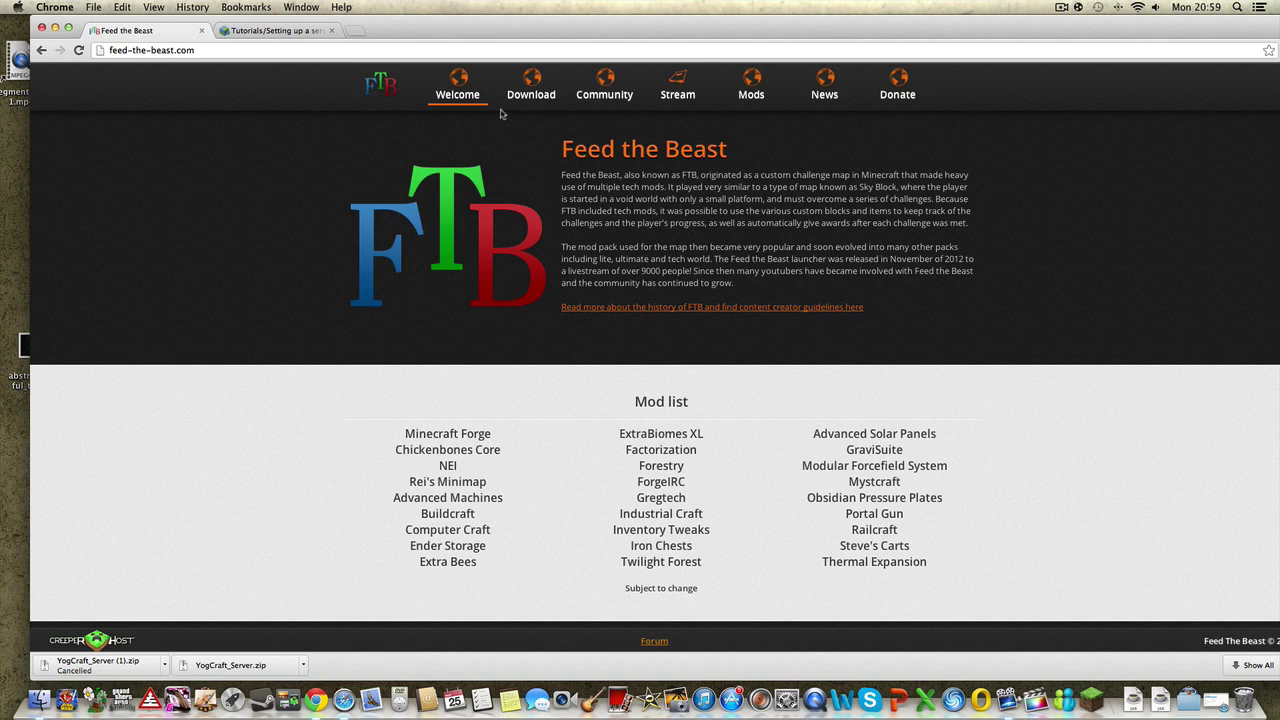
{"action": "left_click", "coordinate": [527, 94]}
{"action": "mouse_move", "coordinate": [509, 28]}
{"action": "left_mouse_down"}
{"action": "mouse_move", "coordinate": [468, 22]}
{"action": "mouse_move", "coordinate": [487, 22]}
{"action": "left_mouse_up"}
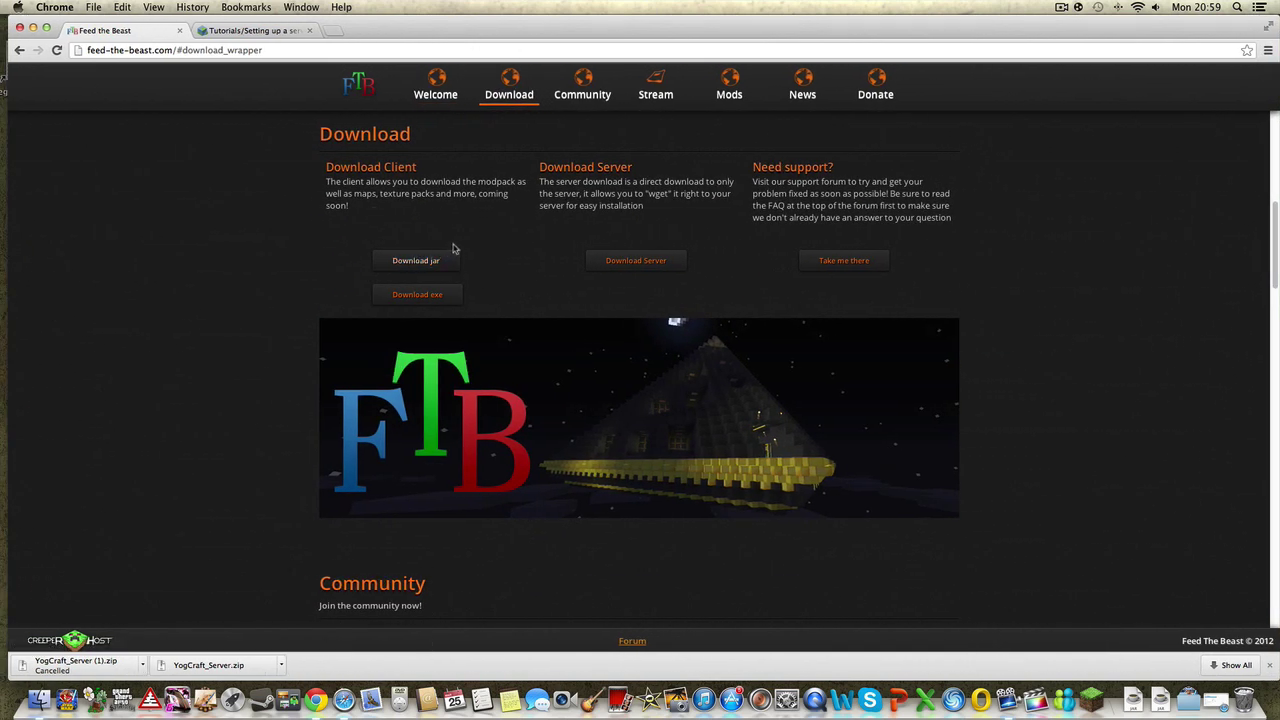
{"action": "left_click", "coordinate": [643, 265]}
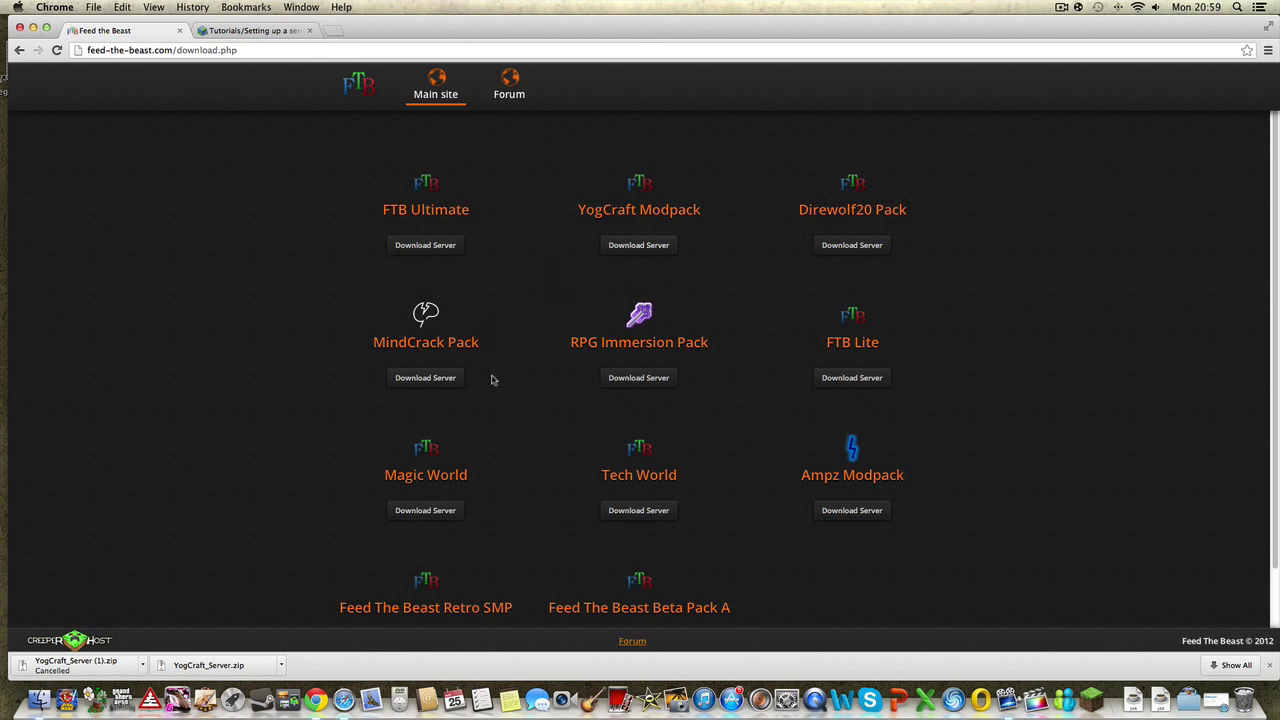
{"action": "left_click", "coordinate": [445, 377]}
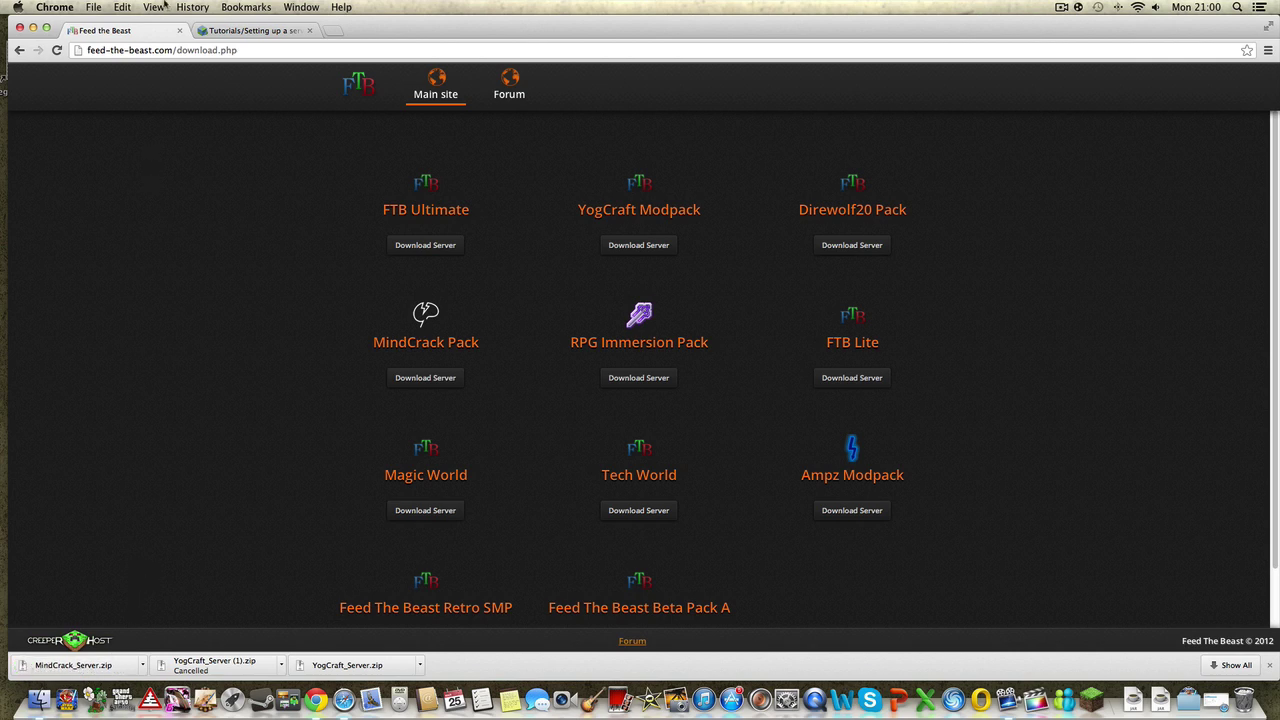
- Unpack the downloaded MindCrack_Server.zip on the desktop and move the extracted folder to a clear area beside the guitar artwork
{"action": "left_click_drag", "start_coordinate": [398, 38], "coordinate": [540, 38]}
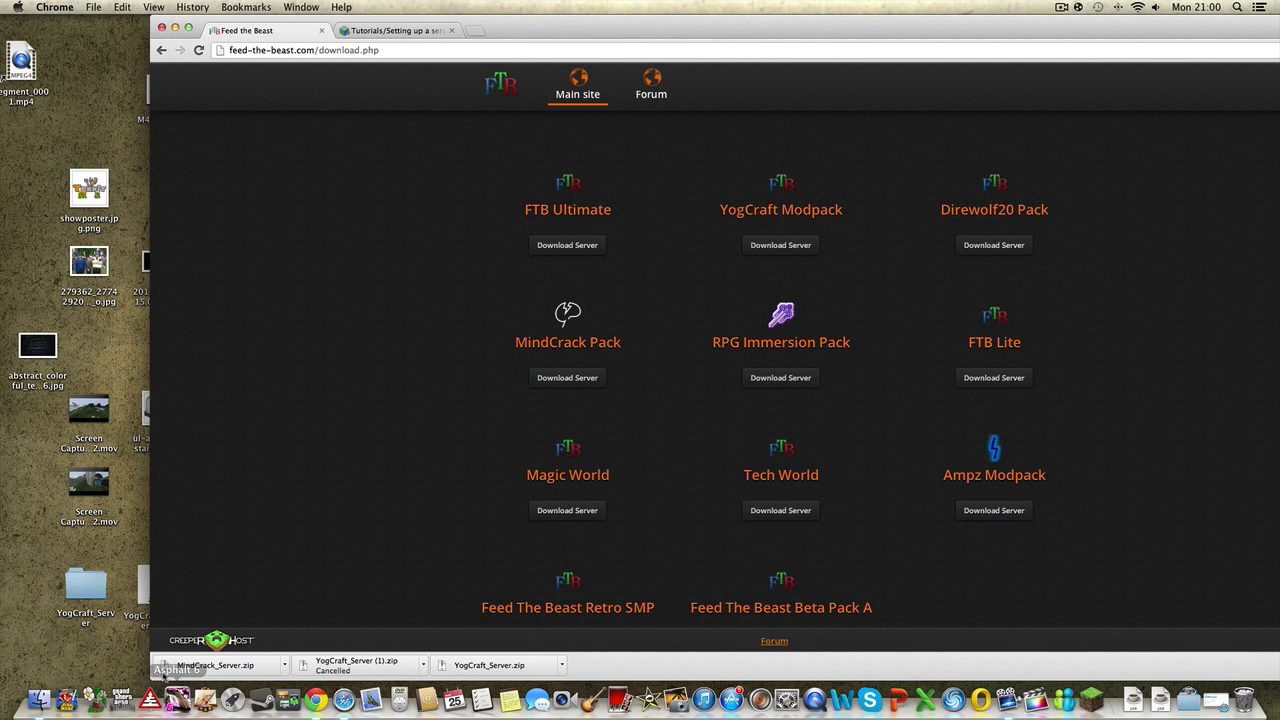
{"action": "right_click", "coordinate": [185, 665]}
{"action": "left_click", "coordinate": [33, 648]}
{"action": "left_click_drag", "start_coordinate": [178, 668], "coordinate": [80, 665]}
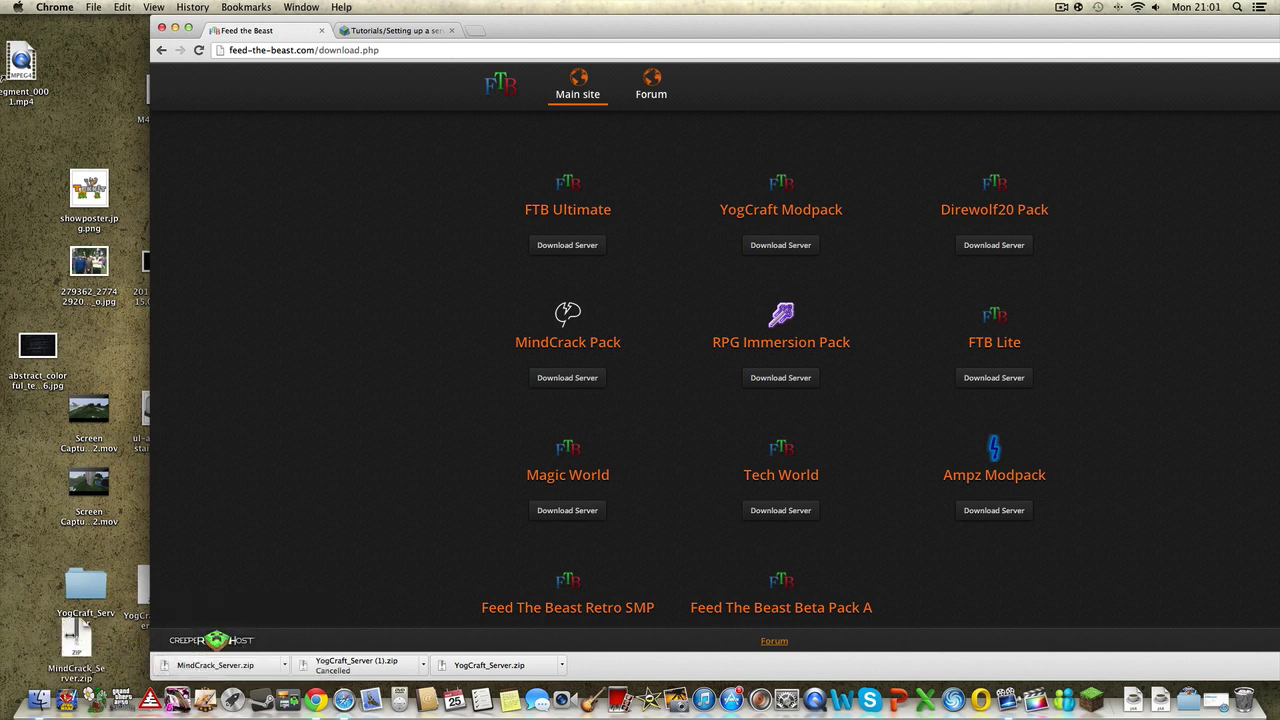
{"action": "double_click", "coordinate": [75, 638]}
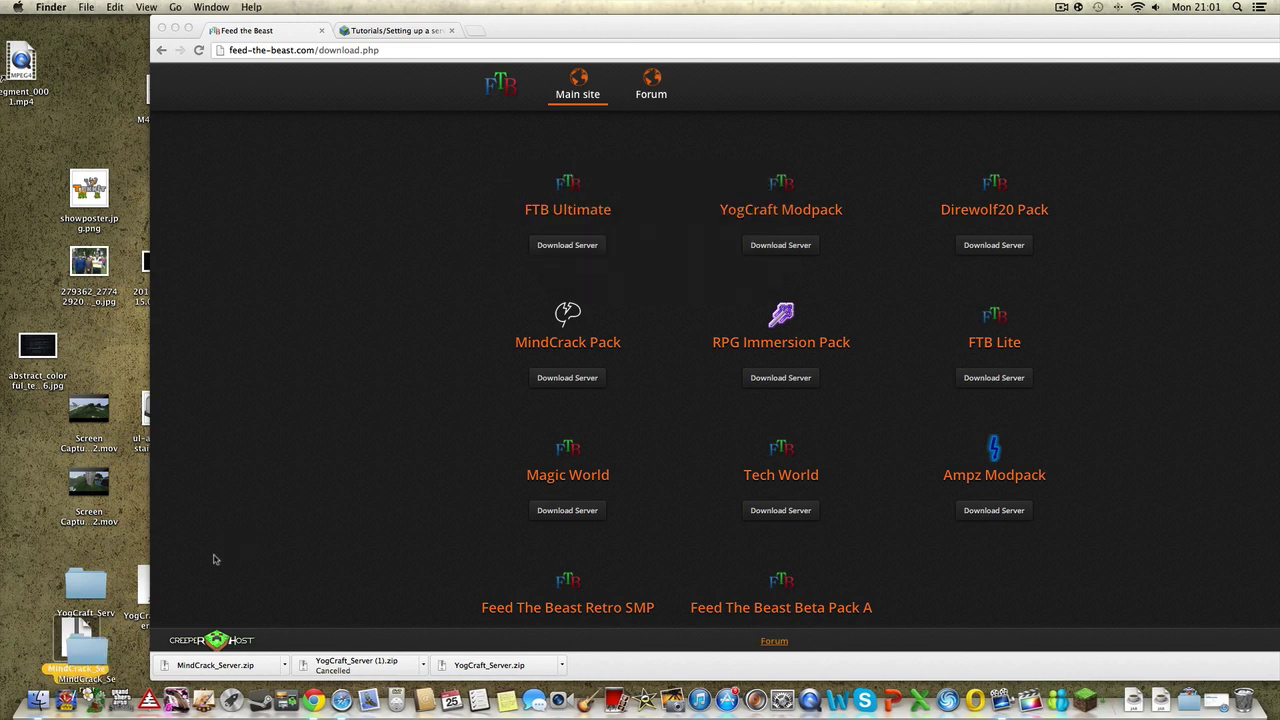
{"action": "left_click", "coordinate": [175, 29]}
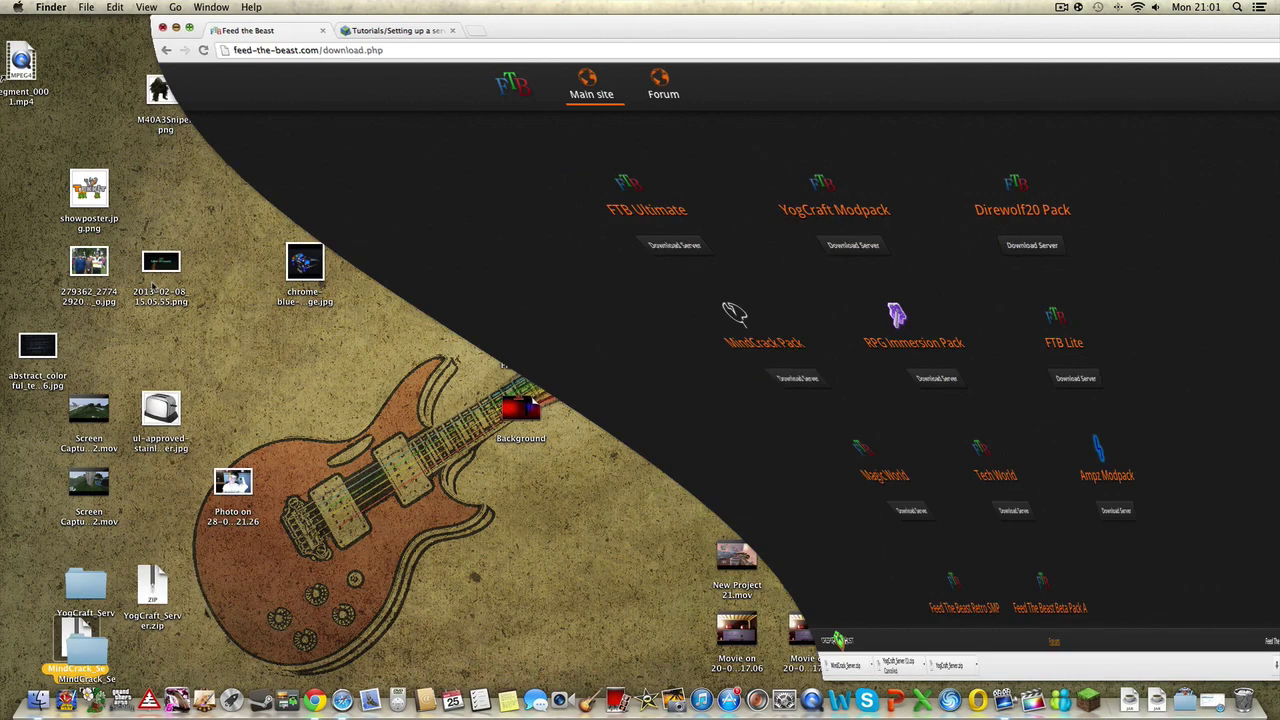
{"action": "left_click_drag", "start_coordinate": [79, 640], "coordinate": [372, 342]}
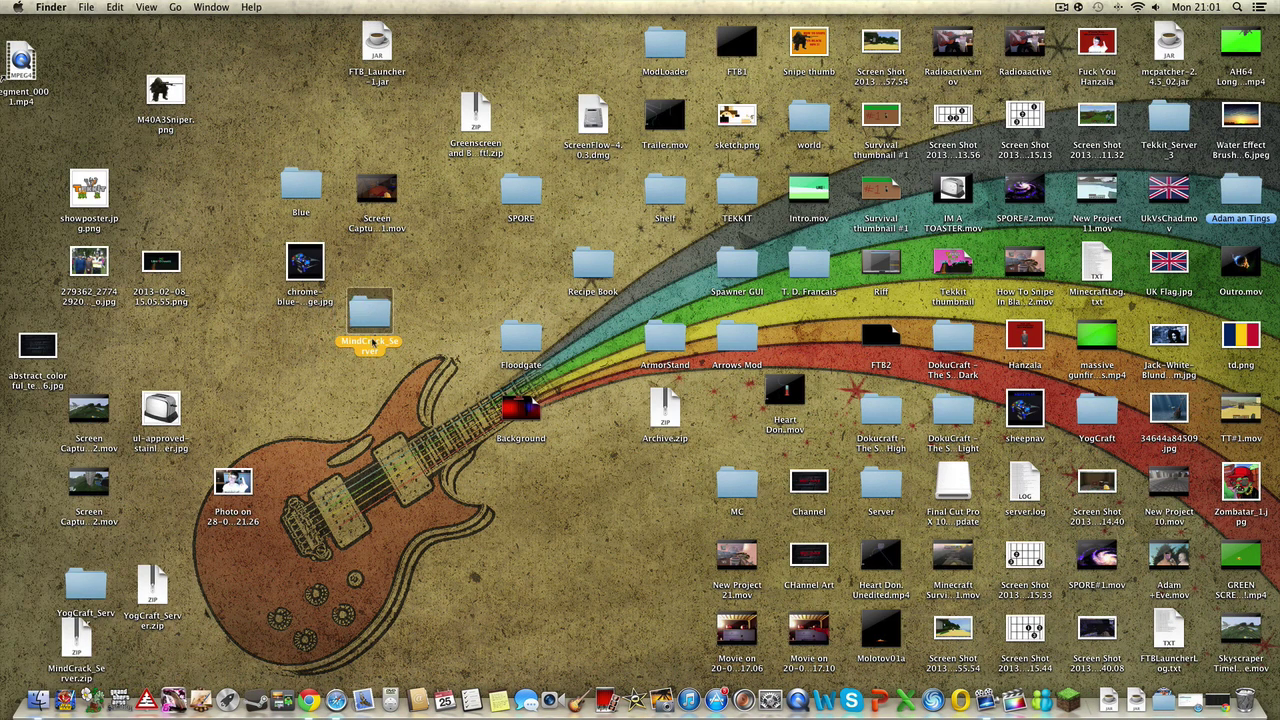
- Examine the contents of the MindCrack_Server folder and close its window
{"action": "double_click", "coordinate": [370, 316]}
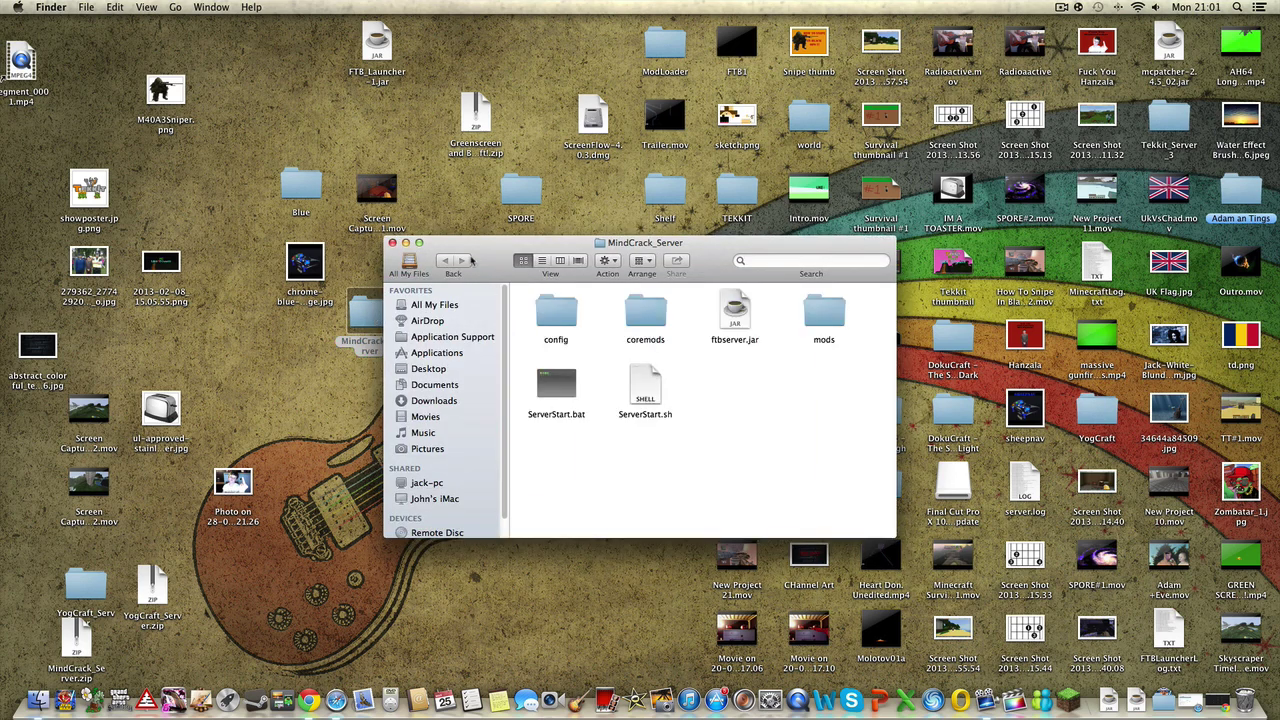
{"action": "left_click_drag", "start_coordinate": [480, 258], "coordinate": [442, 258]}
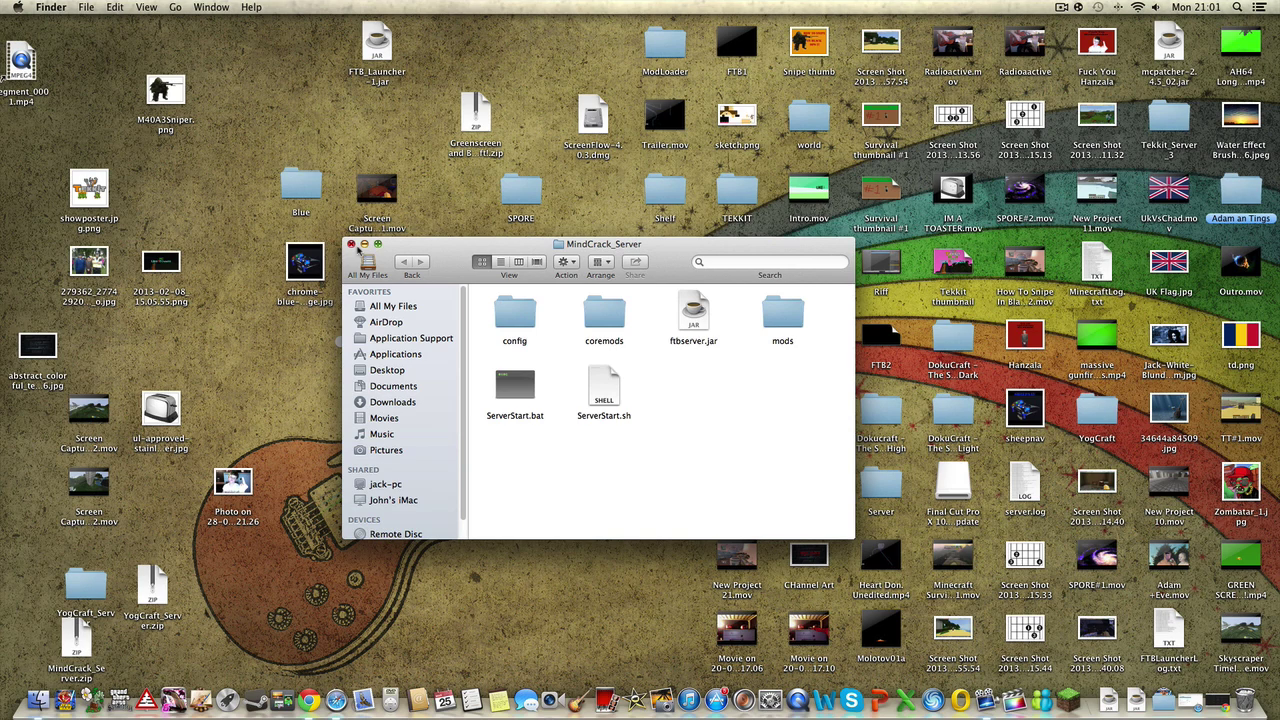
{"action": "left_click", "coordinate": [351, 244]}
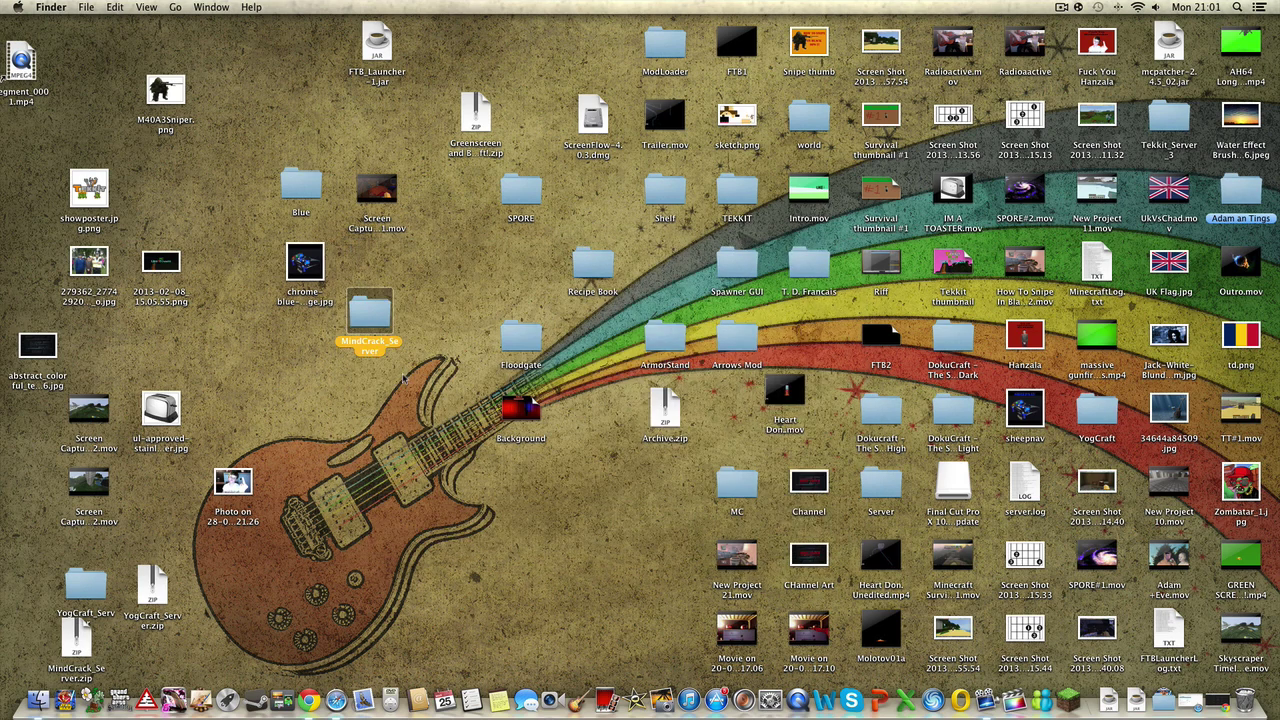
{"action": "double_click", "coordinate": [370, 318]}
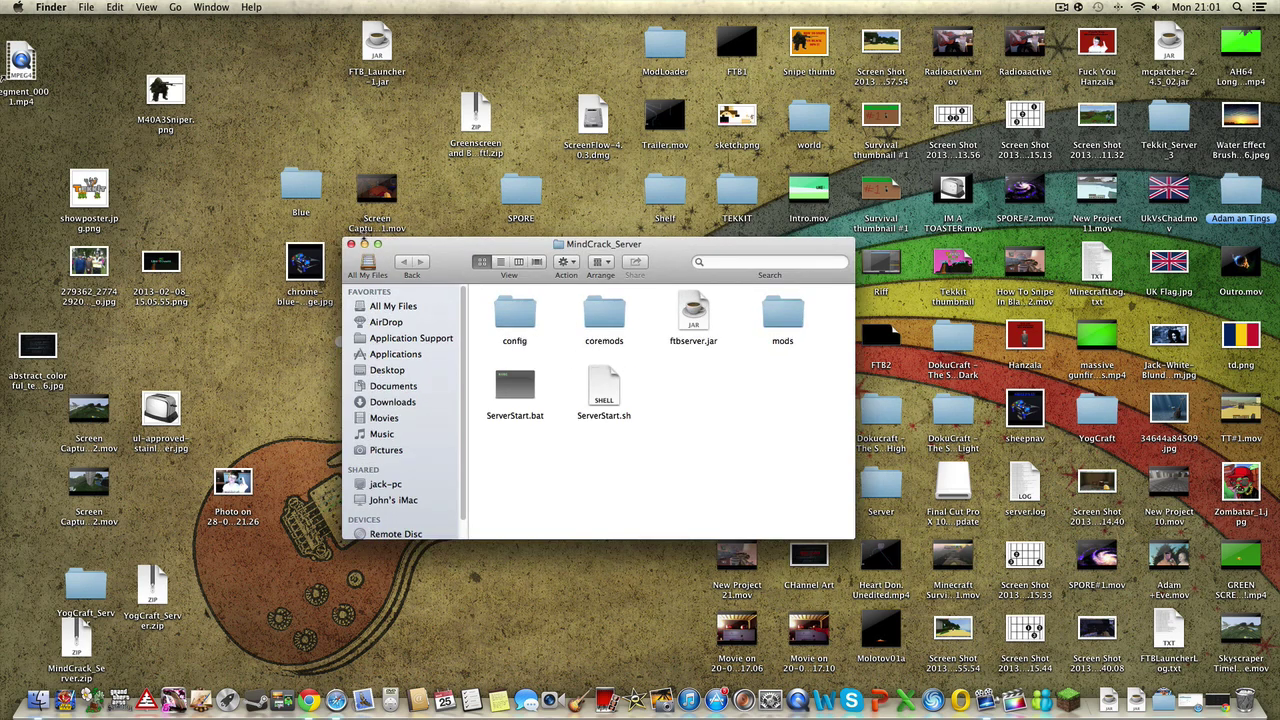
{"action": "left_click", "coordinate": [351, 244]}
- Find and launch TextEdit with a blank document
{"action": "left_click", "coordinate": [1241, 7]}
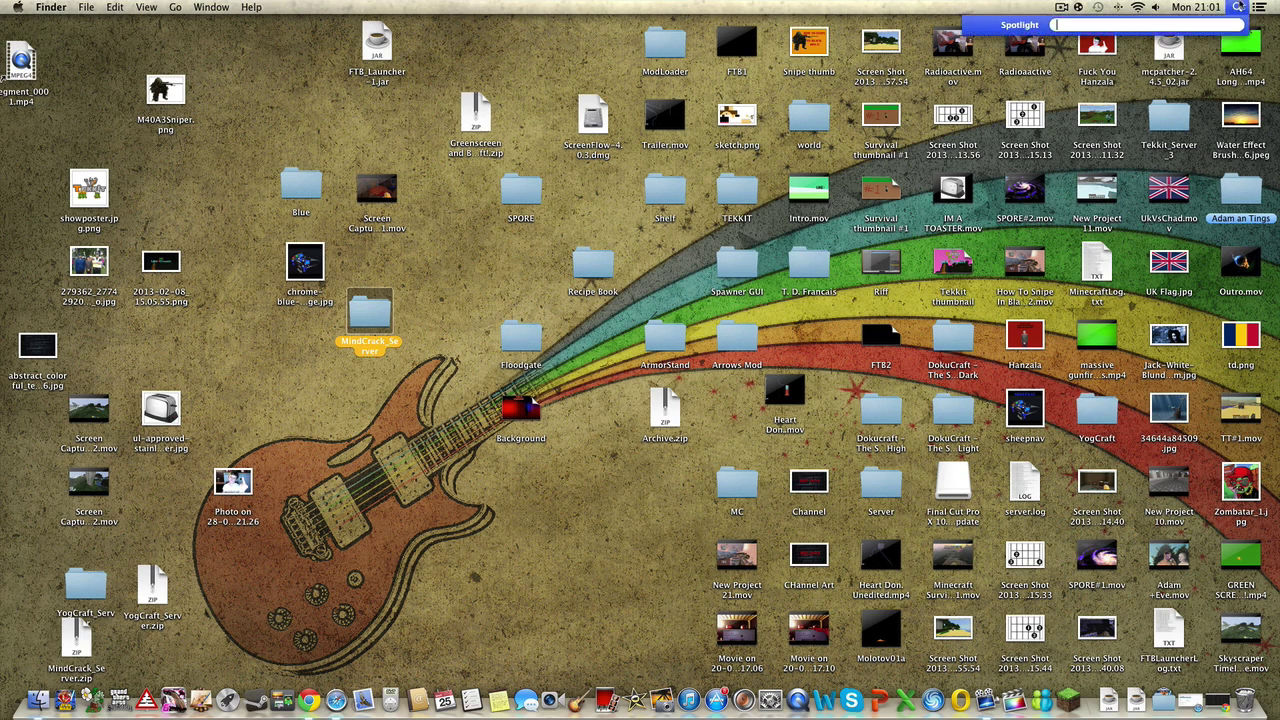
{"action": "type", "text": "textedit"}
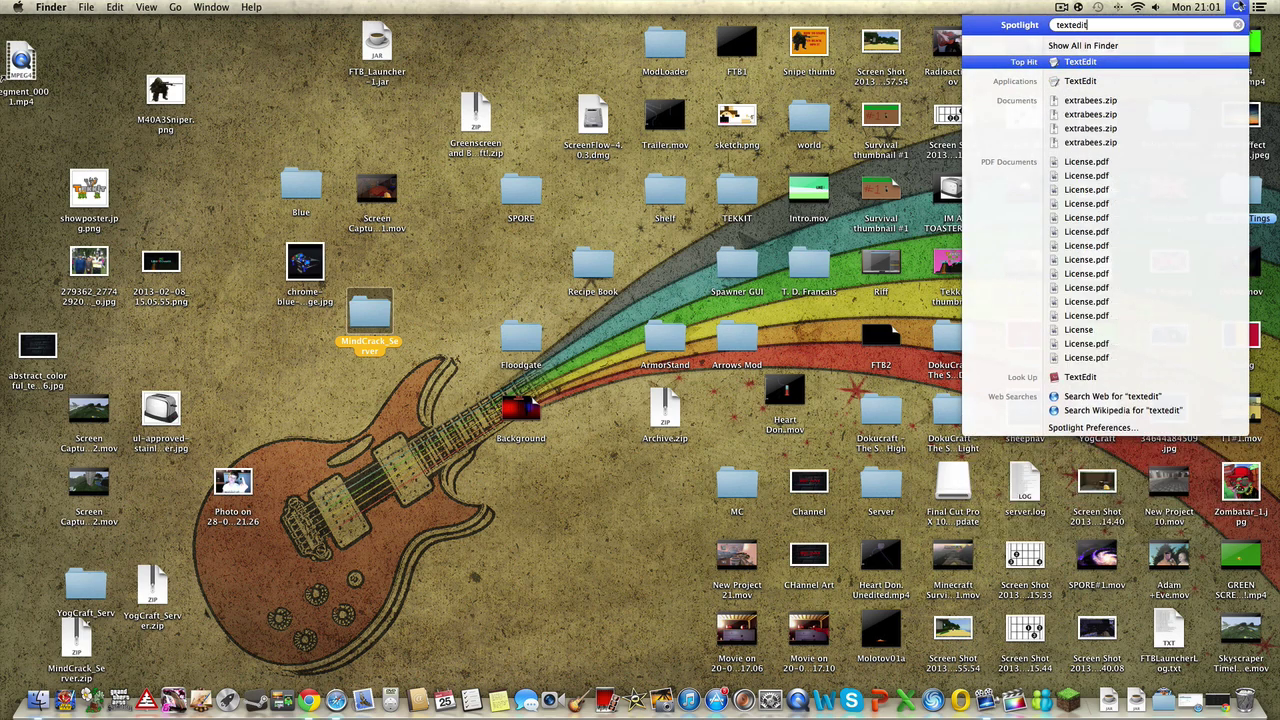
{"action": "key", "text": "Up"}
{"action": "key", "text": "Down"}
{"action": "key", "text": "Return"}
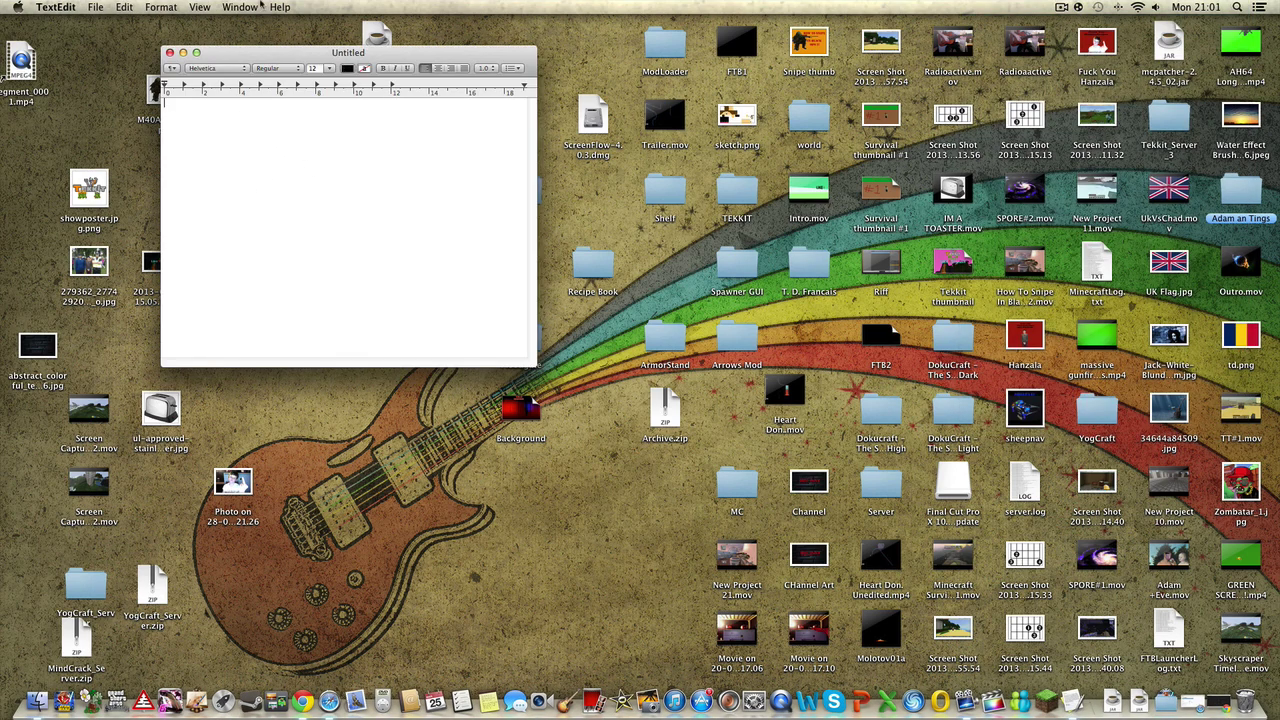
- Convert the untitled document to plain text
{"action": "left_click_drag", "start_coordinate": [250, 58], "coordinate": [232, 65]}
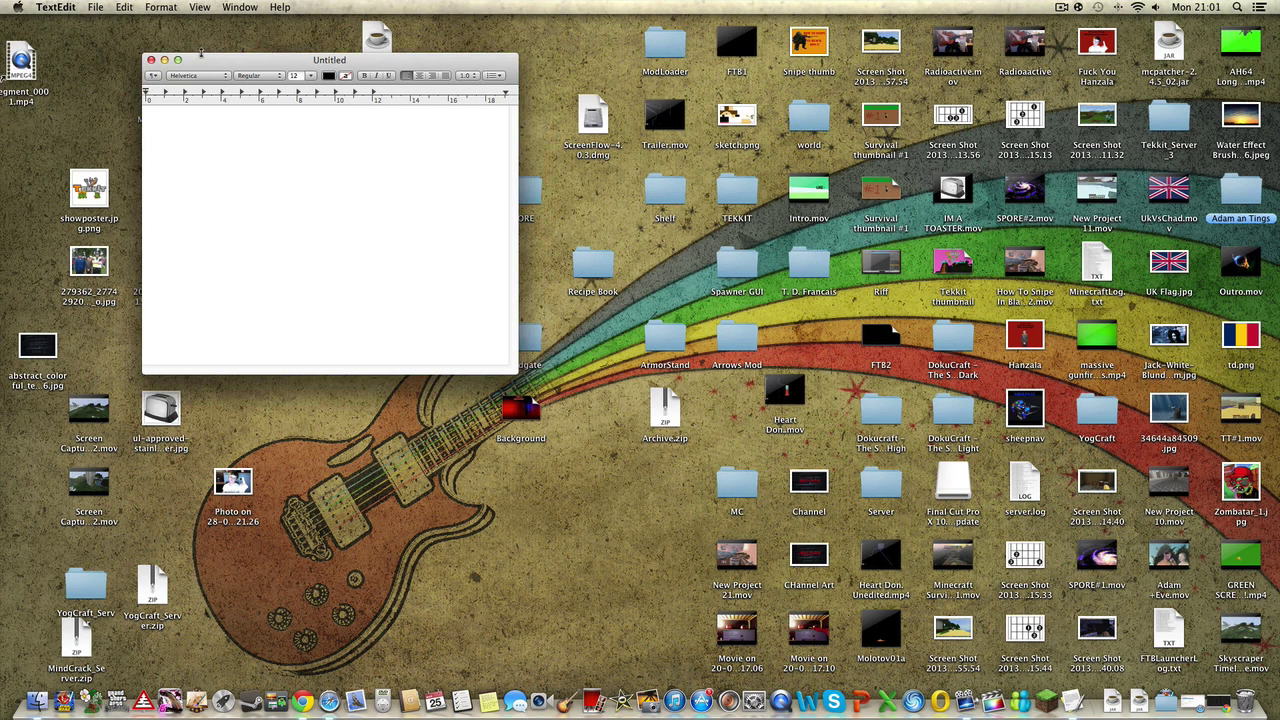
{"action": "left_click", "coordinate": [163, 8]}
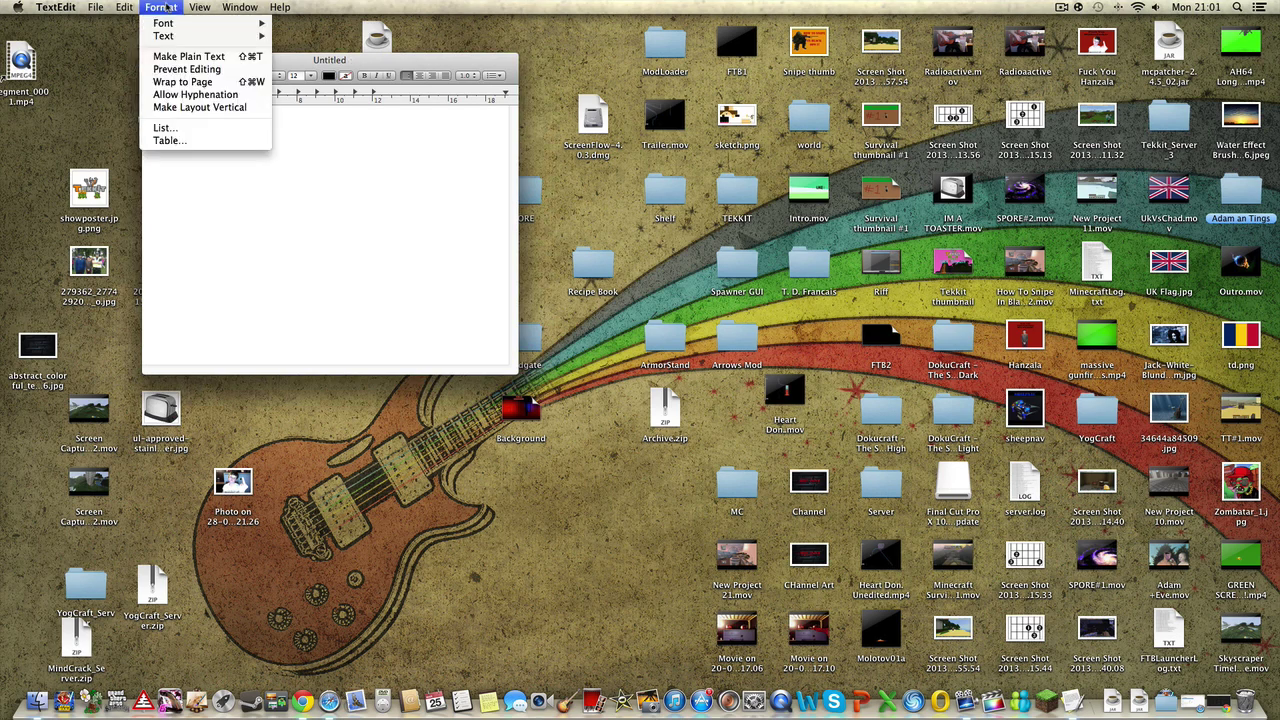
{"action": "left_click", "coordinate": [198, 56]}
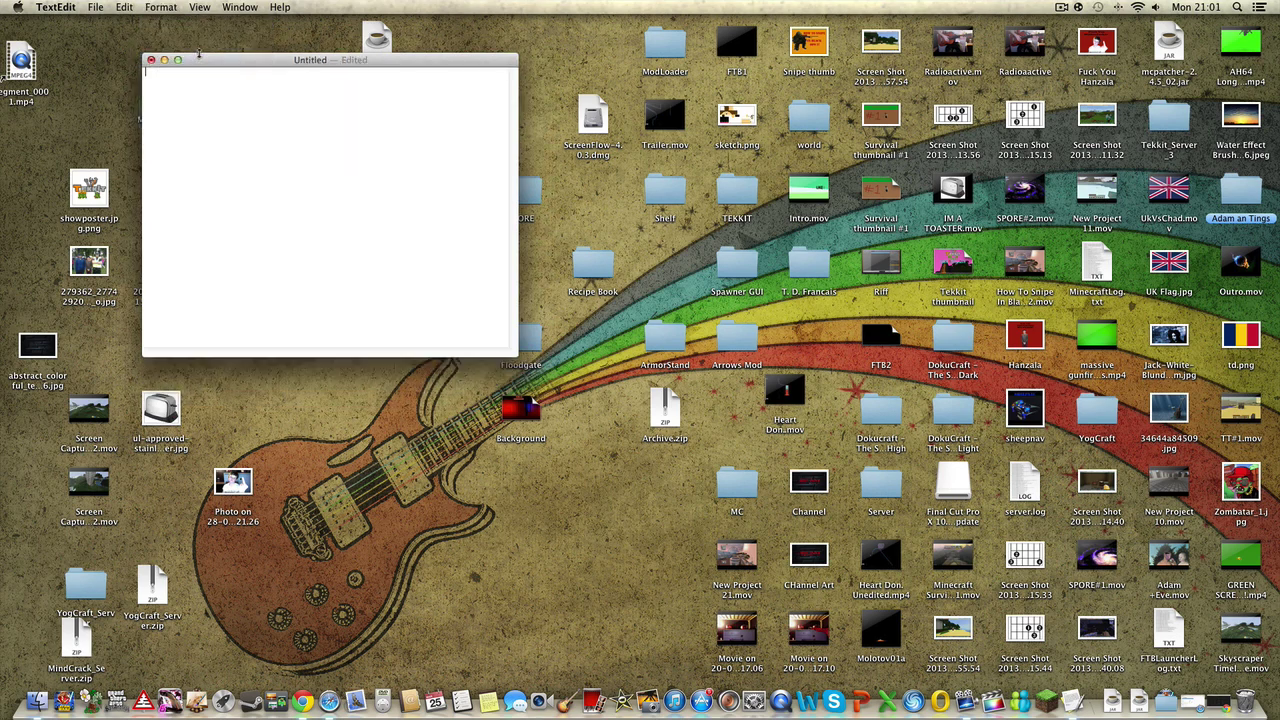
{"action": "left_click_drag", "start_coordinate": [208, 61], "coordinate": [194, 66]}
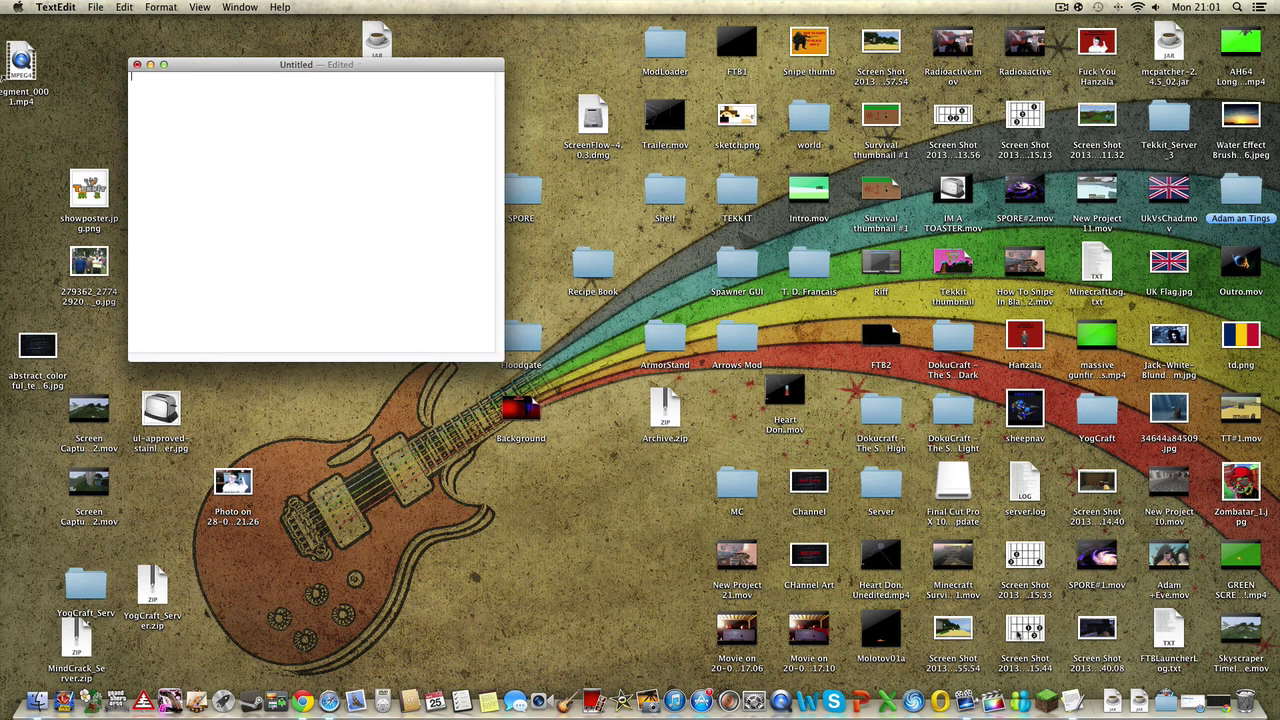
- In Chrome, copy the three-line bash start script from the Mac OS X instructions on the Minecraft wiki's server setup page
{"action": "left_click", "coordinate": [1218, 703]}
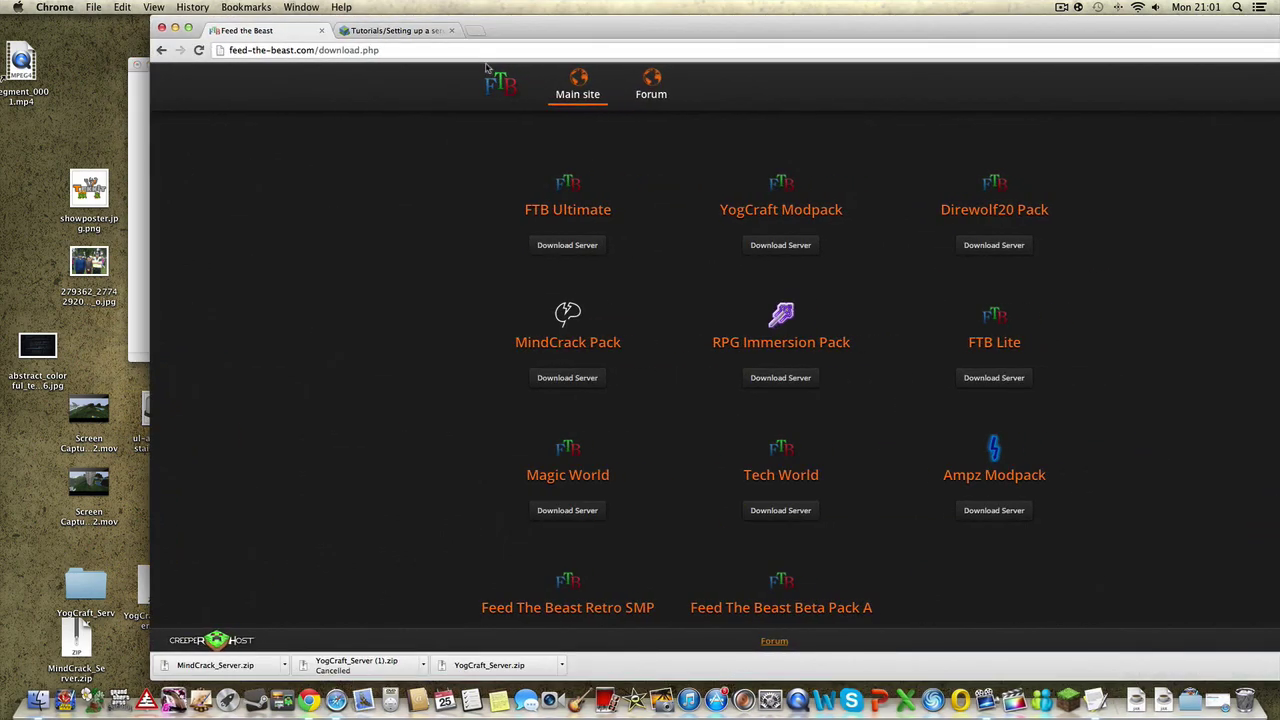
{"action": "left_click", "coordinate": [321, 30]}
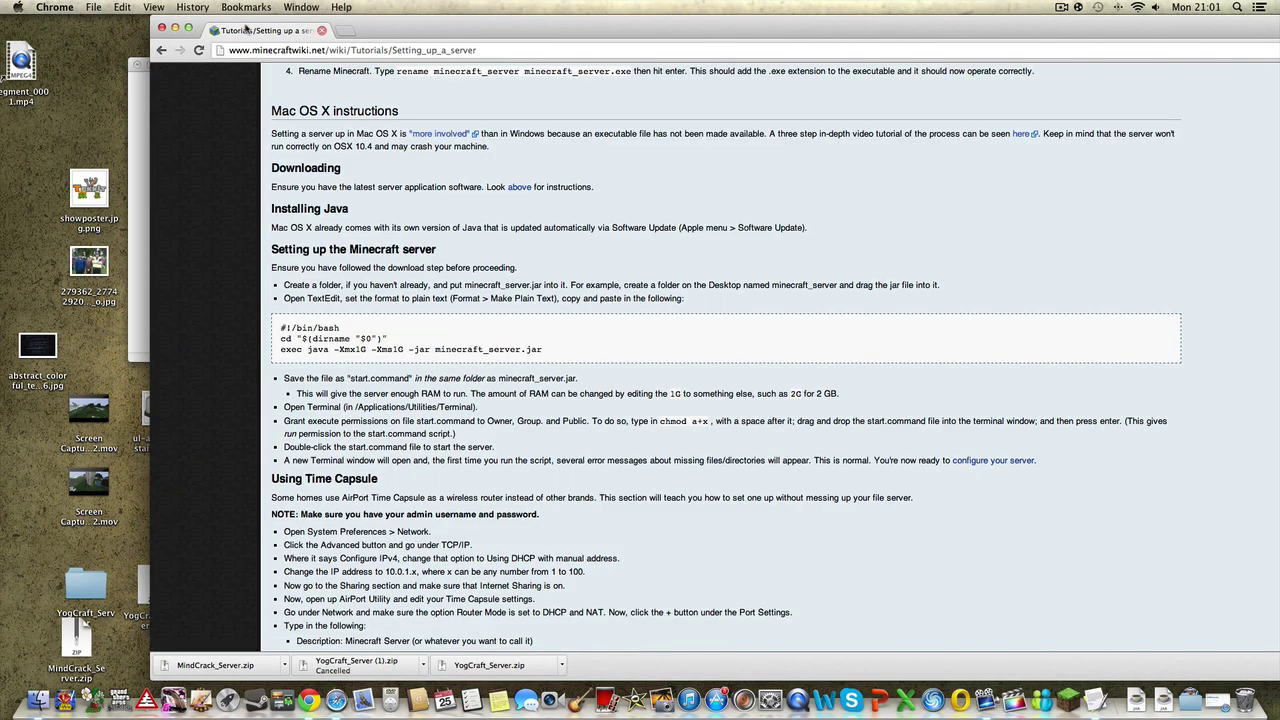
{"action": "left_click_drag", "start_coordinate": [366, 34], "coordinate": [223, 34]}
{"action": "scroll", "coordinate": [723, 272], "scroll_direction": "up", "scroll_amount": 20}
{"action": "scroll", "coordinate": [762, 272], "scroll_direction": "down", "scroll_amount": 8}
{"action": "scroll", "coordinate": [762, 272], "scroll_direction": "down", "scroll_amount": 15}
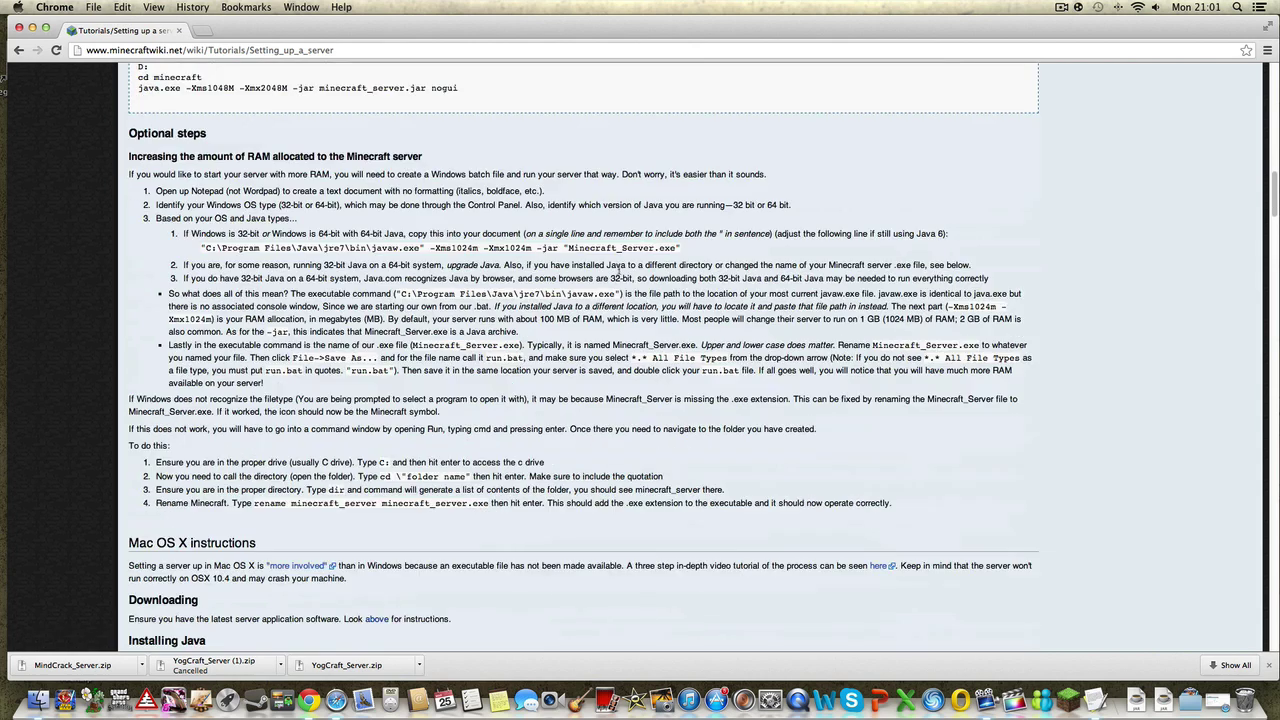
{"action": "scroll", "coordinate": [619, 272], "scroll_direction": "down", "scroll_amount": 2}
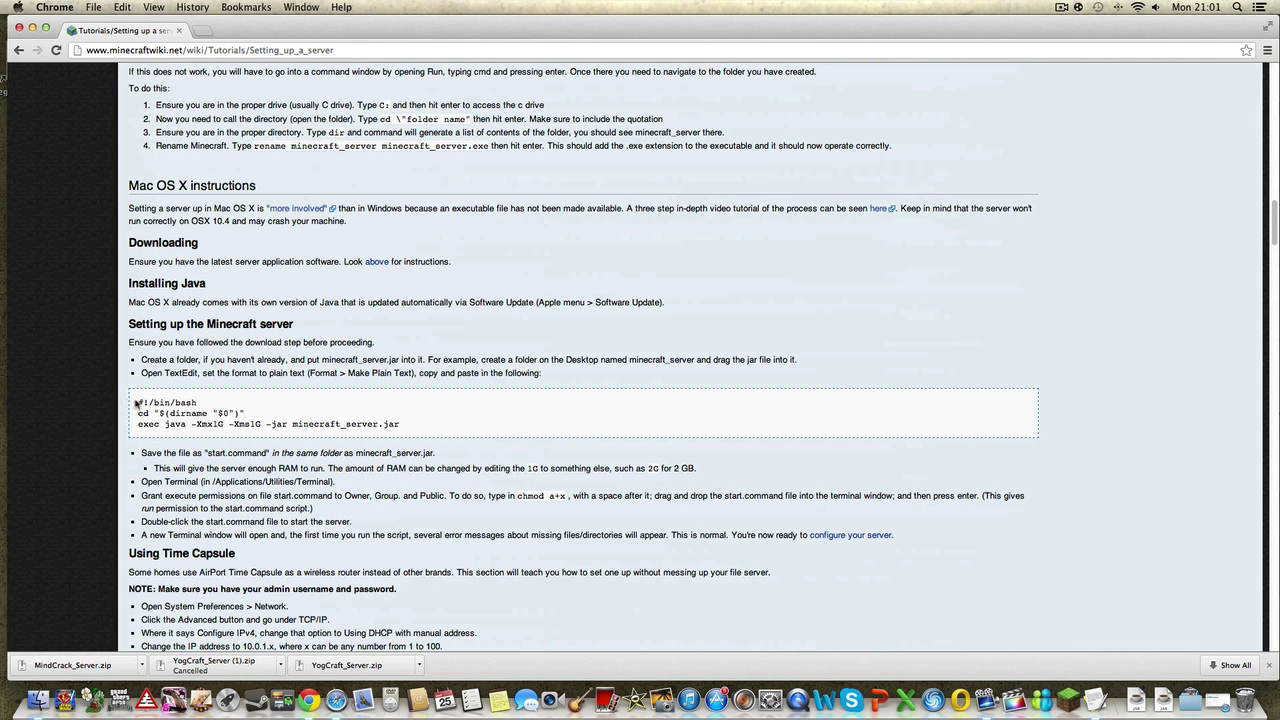
{"action": "left_click_drag", "start_coordinate": [136, 402], "coordinate": [386, 430]}
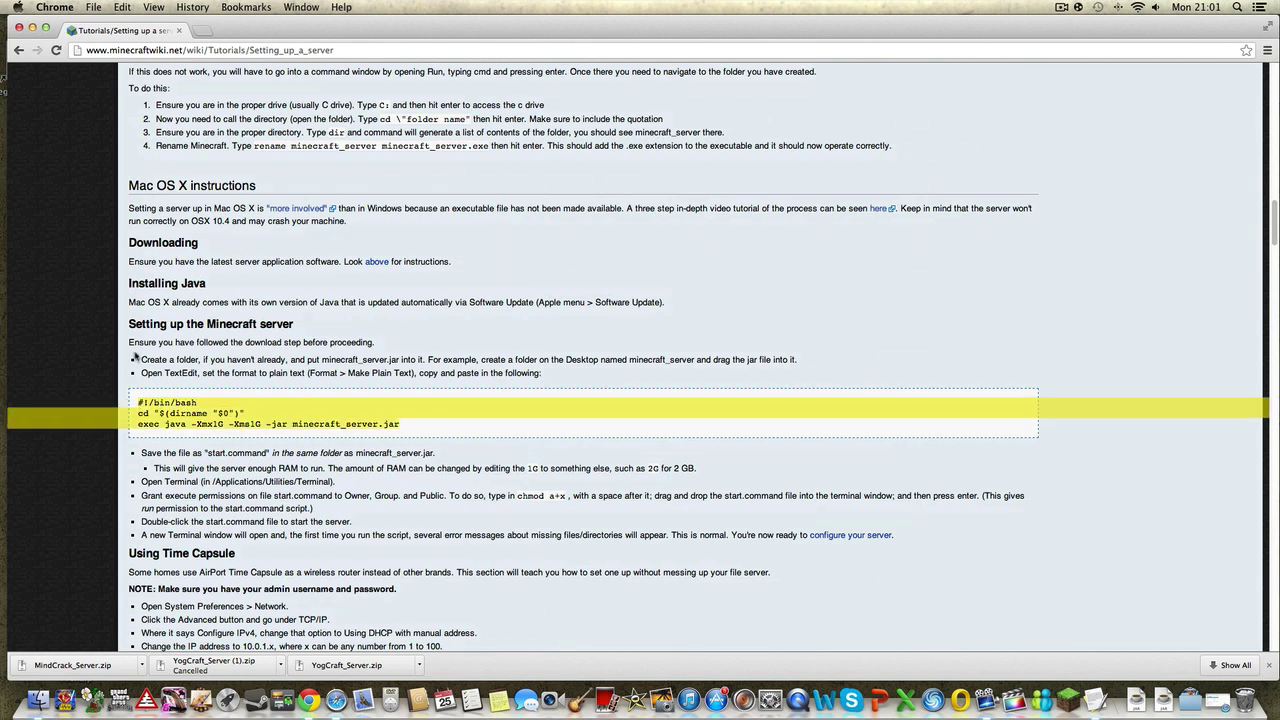
{"action": "key", "text": "super+c"}
- Minimize the browser and paste the copied start script into the empty TextEdit document
{"action": "left_click", "coordinate": [31, 29]}
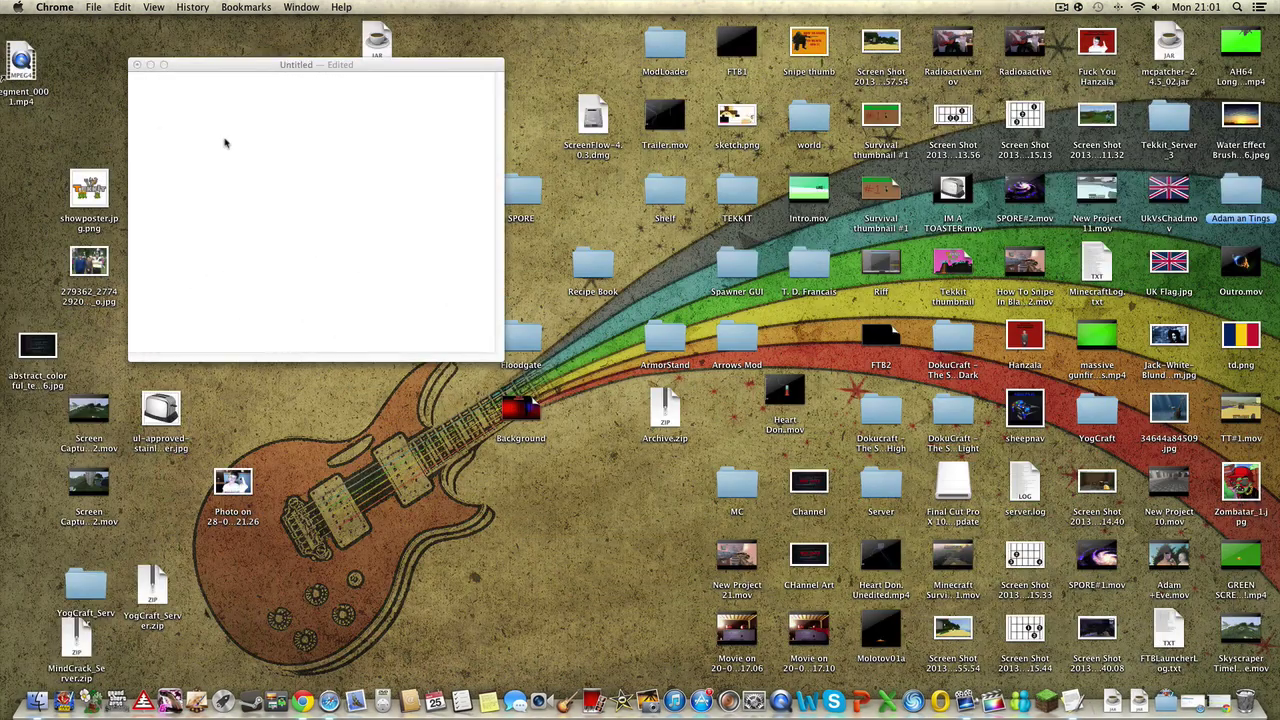
{"action": "left_click", "coordinate": [245, 76]}
{"action": "key", "text": "super+v"}
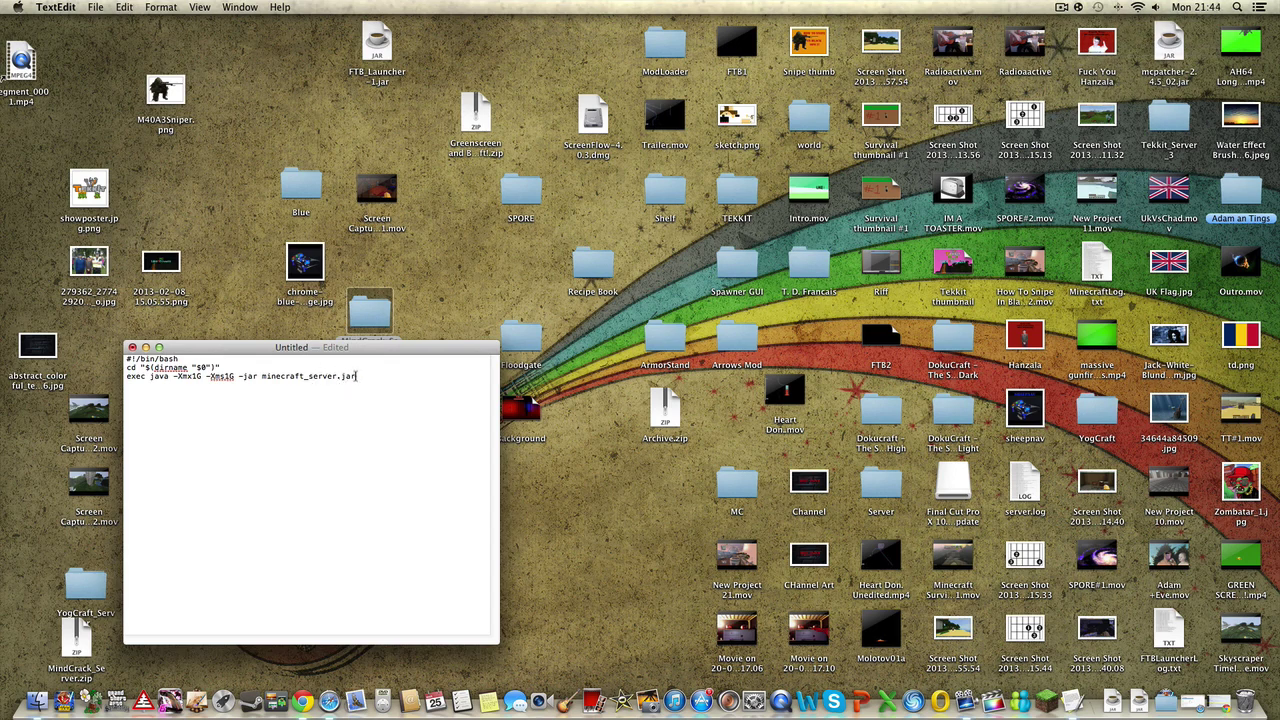
- Check the server jar's file name in the MindCrack_Server folder
{"action": "left_click_drag", "start_coordinate": [367, 355], "coordinate": [370, 392]}
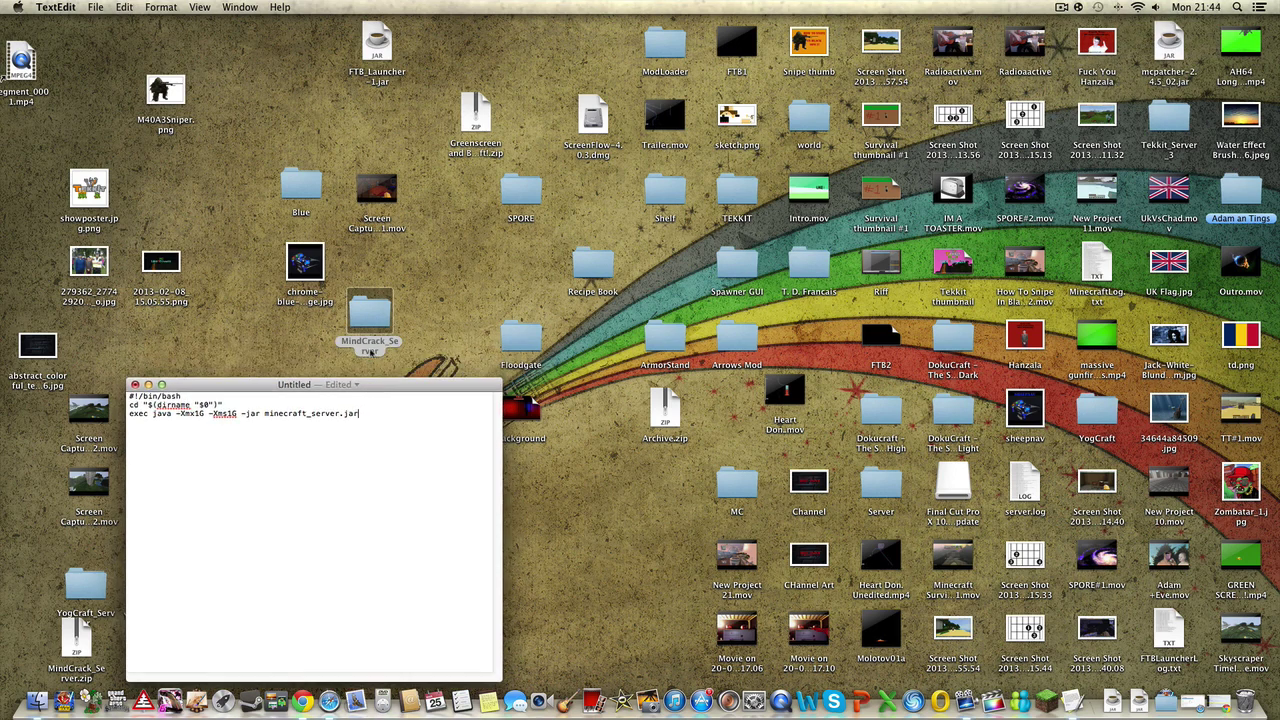
{"action": "double_click", "coordinate": [369, 318]}
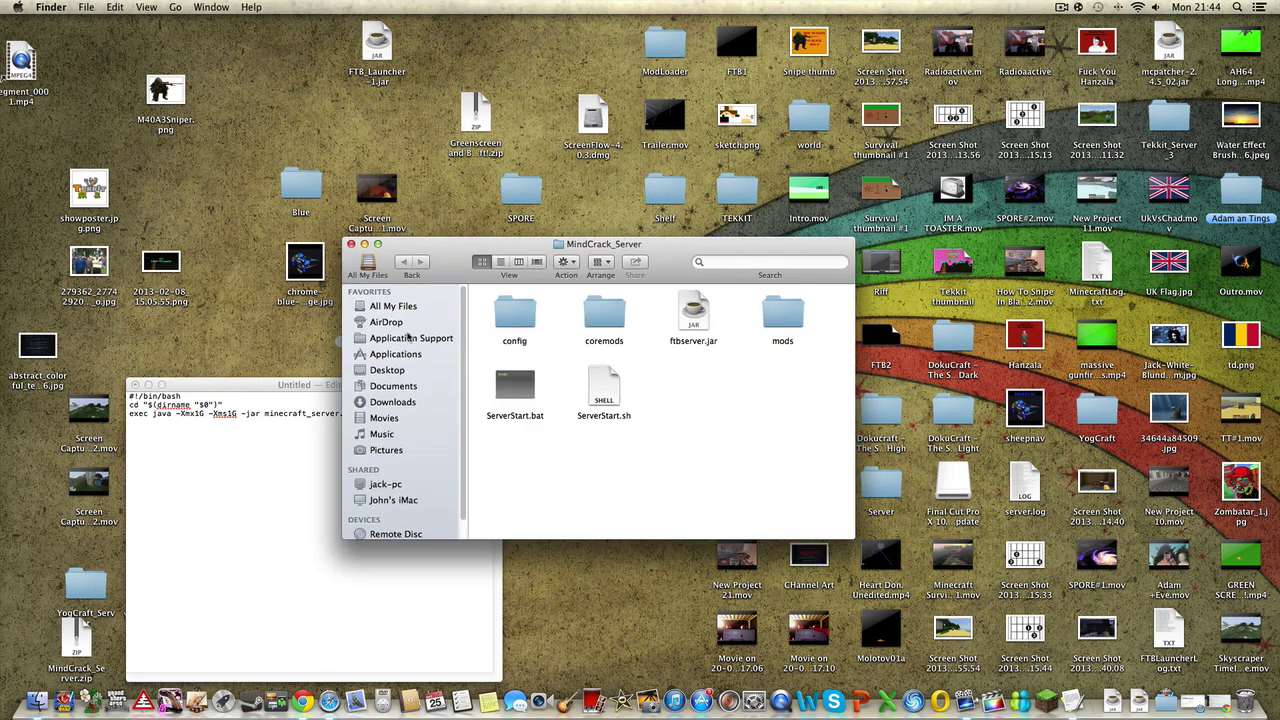
{"action": "left_click", "coordinate": [351, 244]}
- Change the jar name in the script's exec line from minecraft_server.jar to ftbserver.jar
{"action": "left_click", "coordinate": [336, 413]}
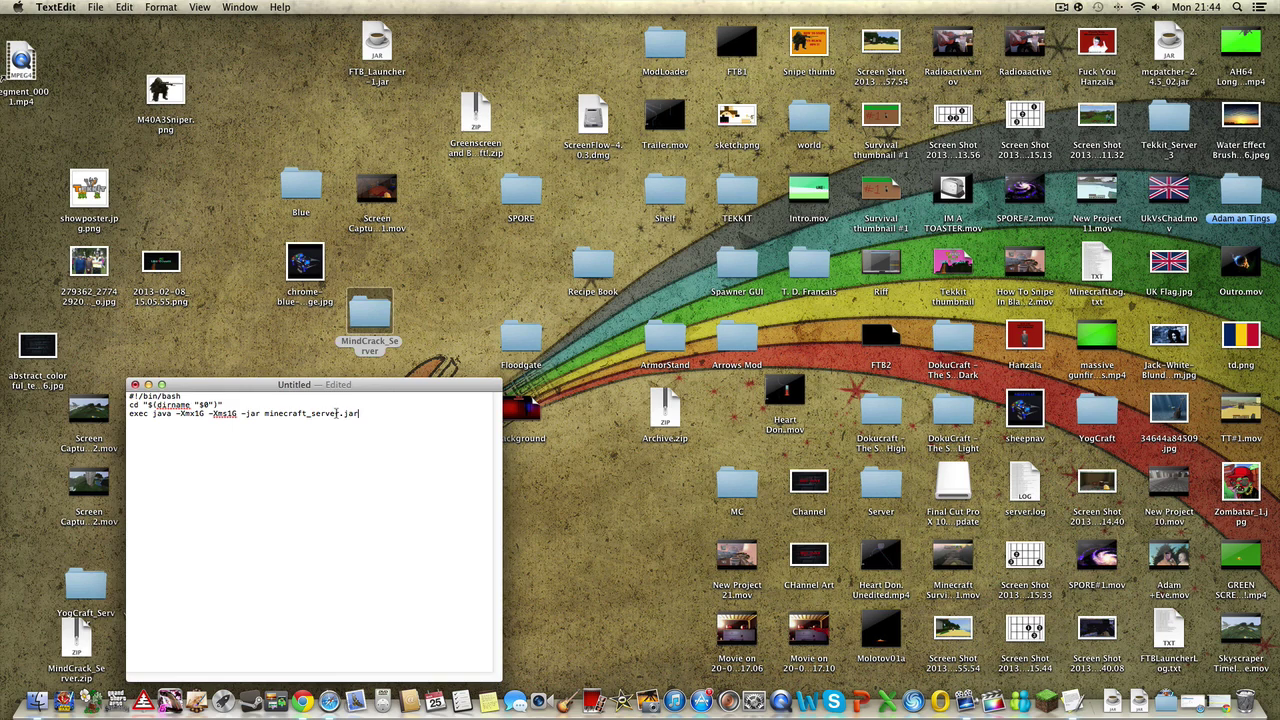
{"action": "key", "text": "BackSpace"}
{"action": "key", "text": "BackSpace"}
{"action": "key", "text": "BackSpace"}
{"action": "key", "text": "BackSpace"}
{"action": "key", "text": "BackSpace"}
{"action": "key", "text": "BackSpace"}
{"action": "key", "text": "BackSpace"}
{"action": "key", "text": "BackSpace"}
{"action": "key", "text": "BackSpace"}
{"action": "key", "text": "BackSpace"}
{"action": "key", "text": "BackSpace"}
{"action": "type", "text": "ftbs"}
{"action": "left_click_drag", "start_coordinate": [330, 387], "coordinate": [335, 208]}
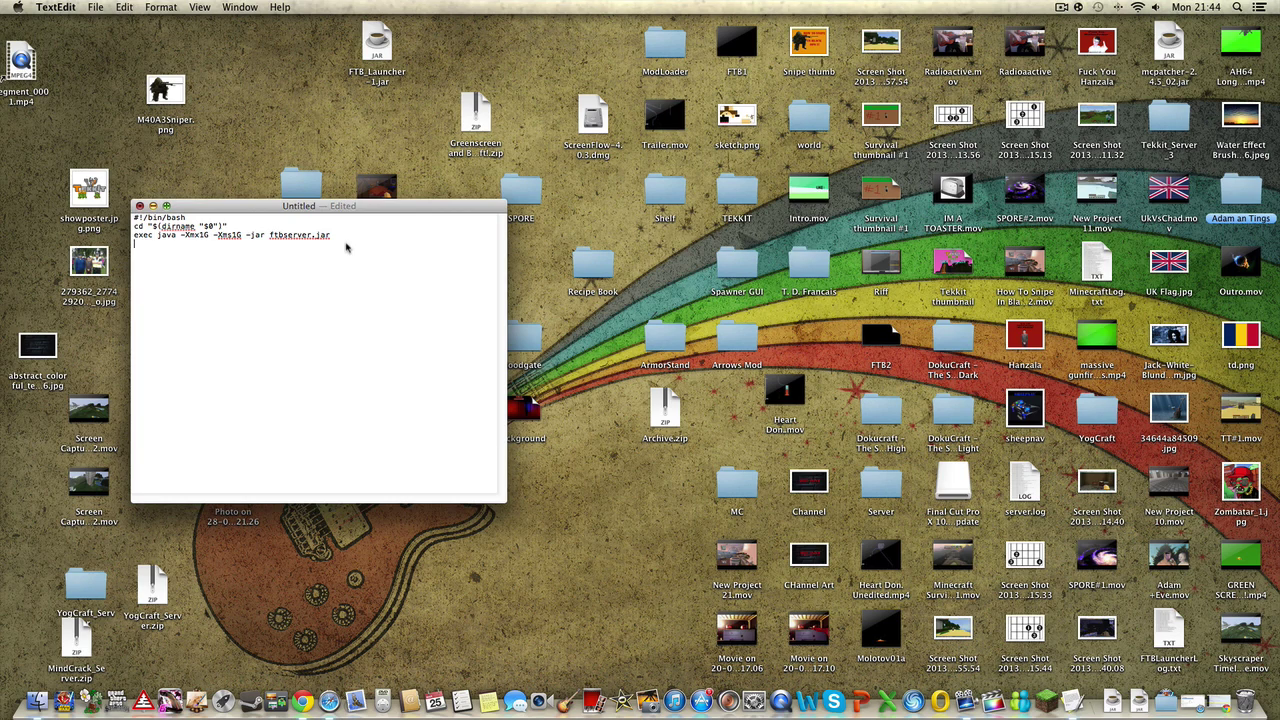
- Close the script document and choose the MindCrack_Server folder on the Desktop as its save location
{"action": "key", "text": "super+w"}
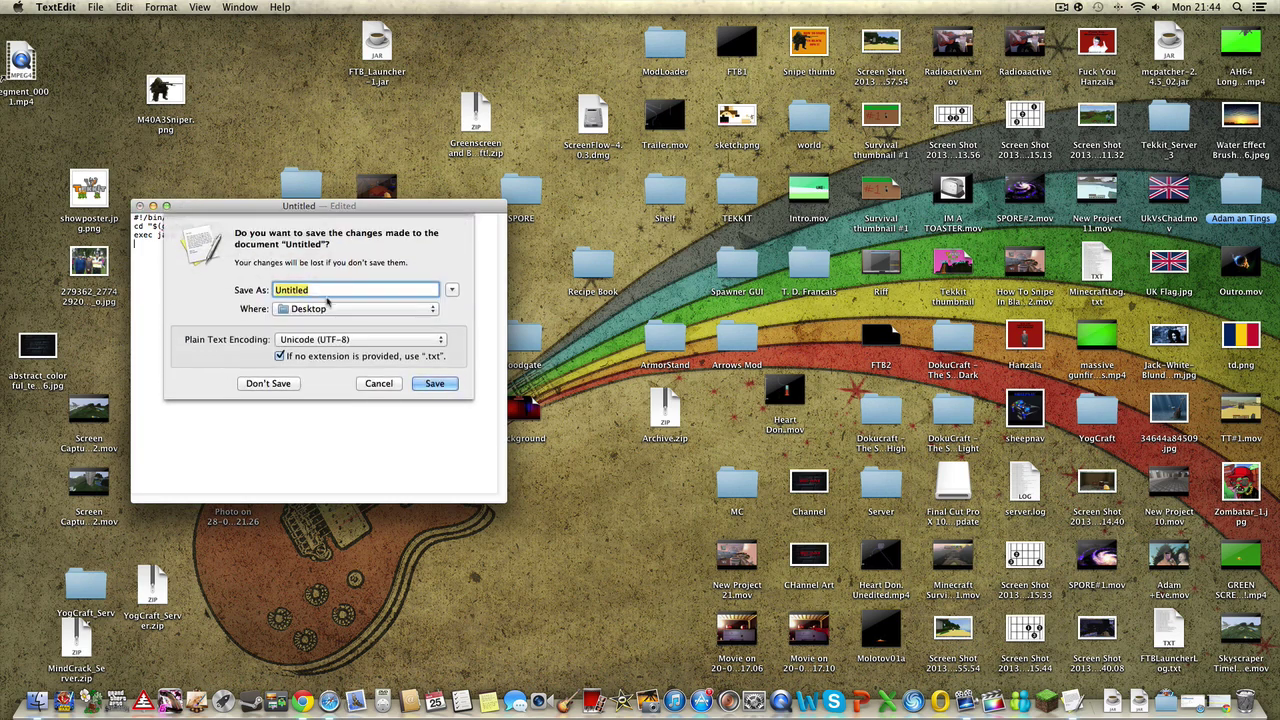
{"action": "left_click", "coordinate": [384, 314]}
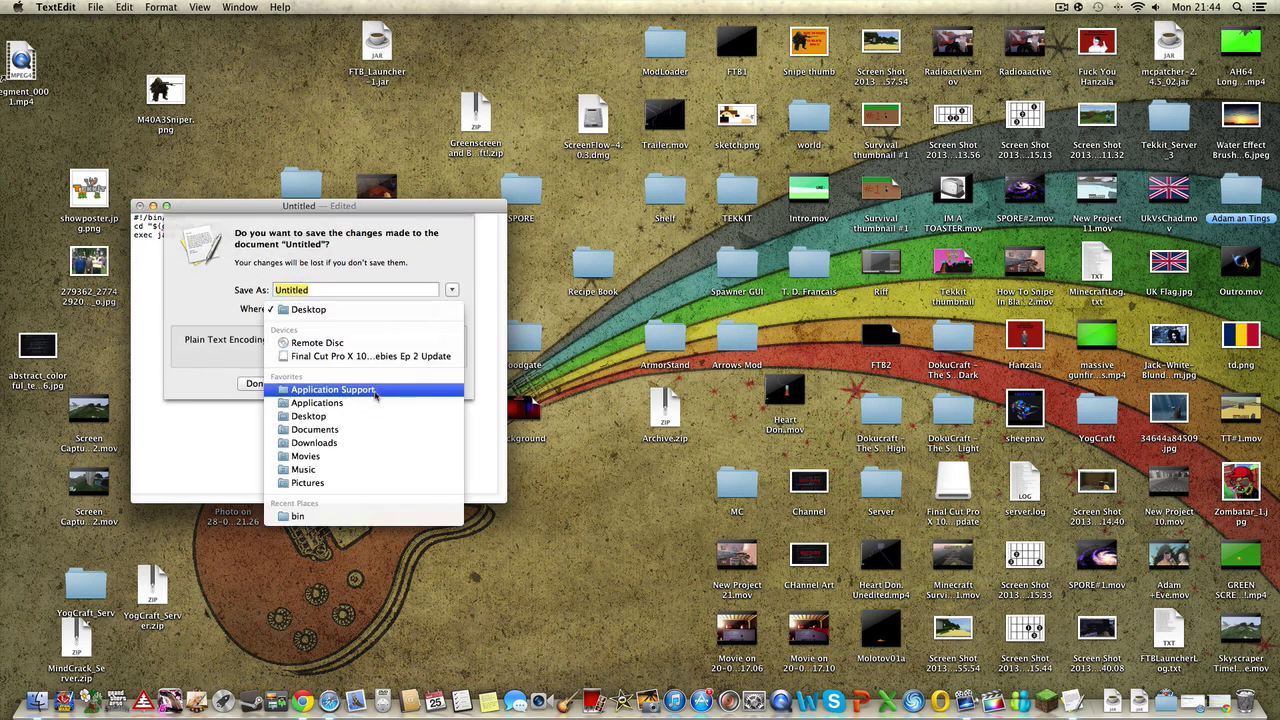
{"action": "left_click", "coordinate": [345, 311]}
{"action": "left_click", "coordinate": [452, 290]}
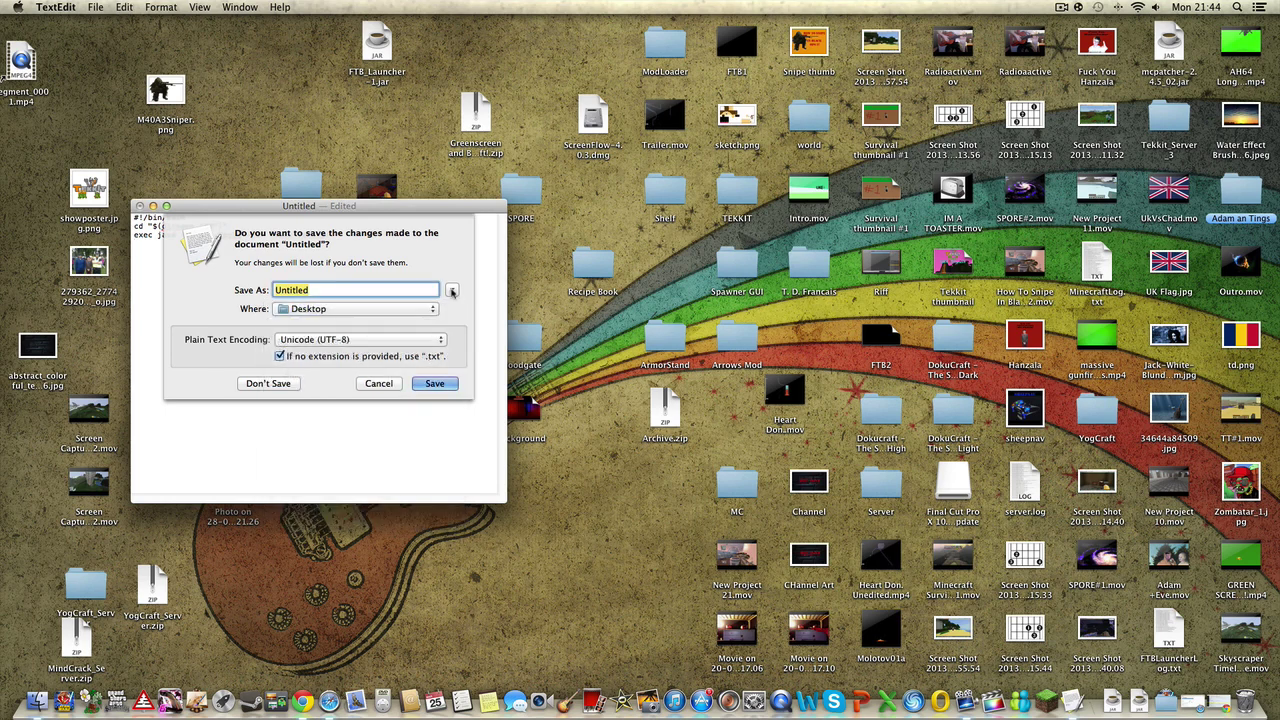
{"action": "scroll", "coordinate": [270, 348], "scroll_direction": "down", "scroll_amount": 2}
{"action": "scroll", "coordinate": [270, 345], "scroll_direction": "down", "scroll_amount": 6}
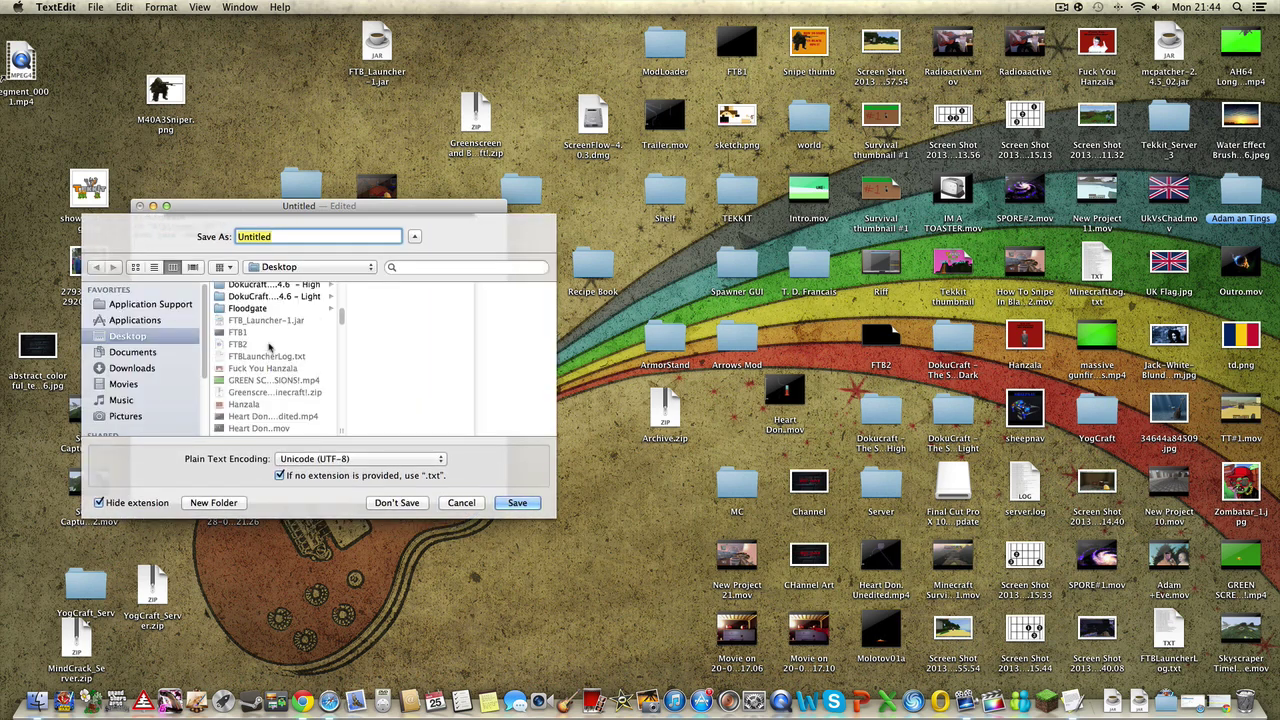
{"action": "scroll", "coordinate": [268, 346], "scroll_direction": "down", "scroll_amount": 2}
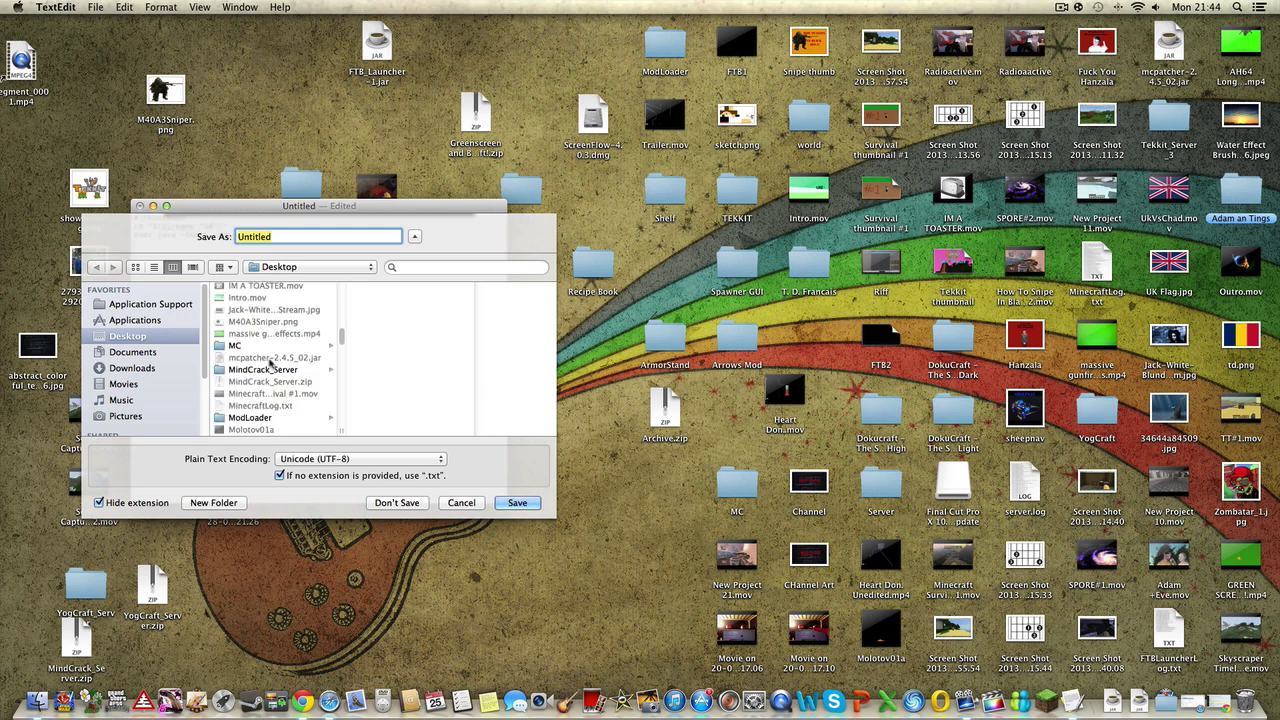
{"action": "left_click", "coordinate": [270, 369]}
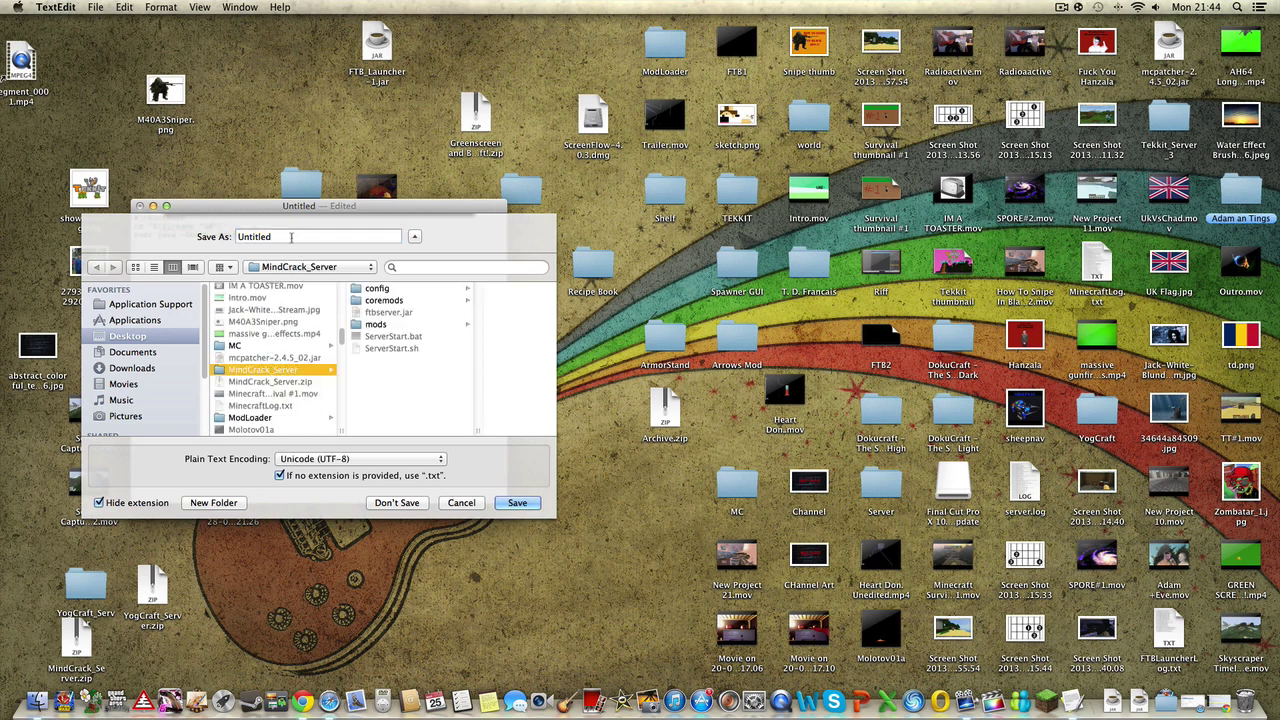
- Save the script as start.command and check that it is in the MindCrack_Server folder
{"action": "double_click", "coordinate": [255, 236]}
{"action": "type", "text": "star"}
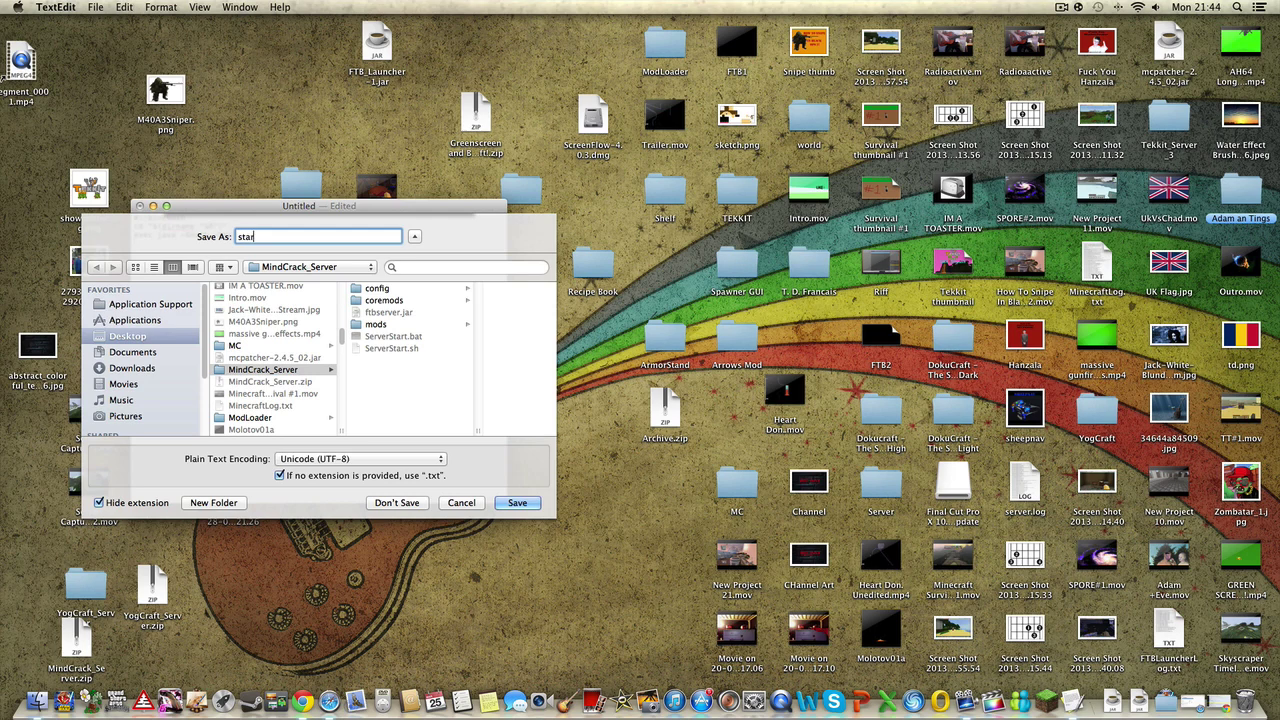
{"action": "type", "text": "t.command"}
{"action": "left_click", "coordinate": [517, 503]}
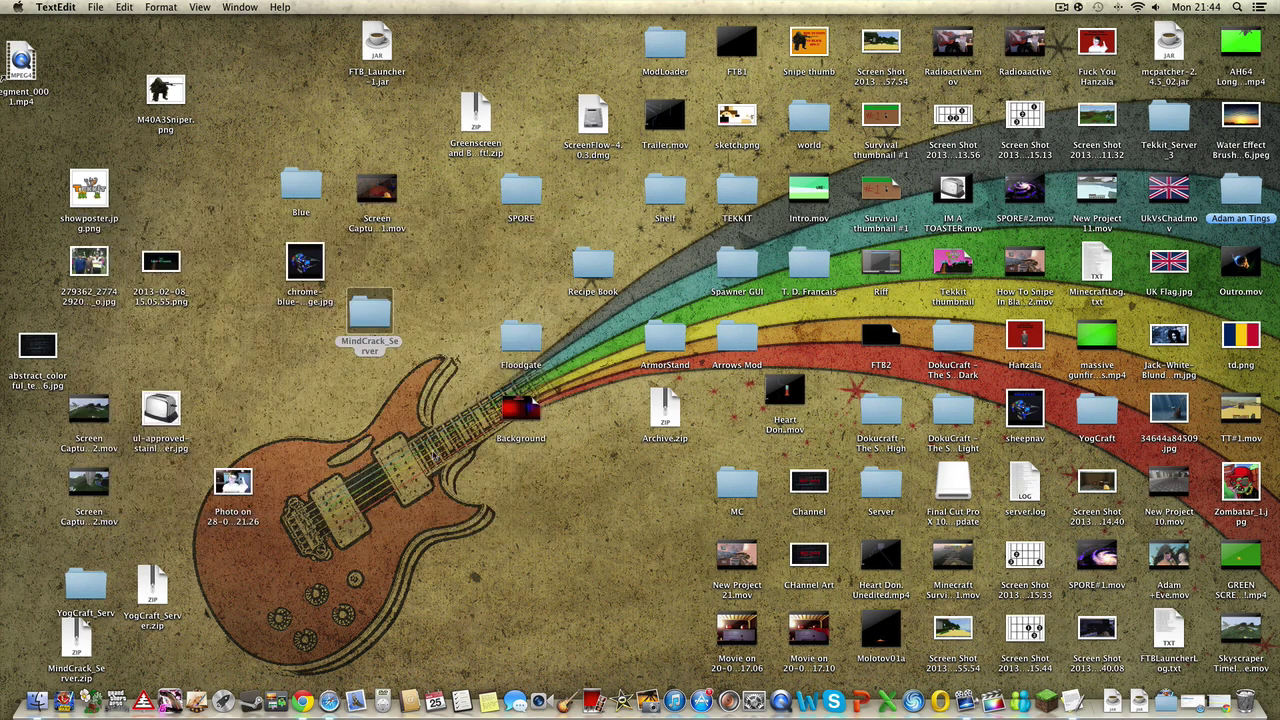
{"action": "double_click", "coordinate": [370, 328]}
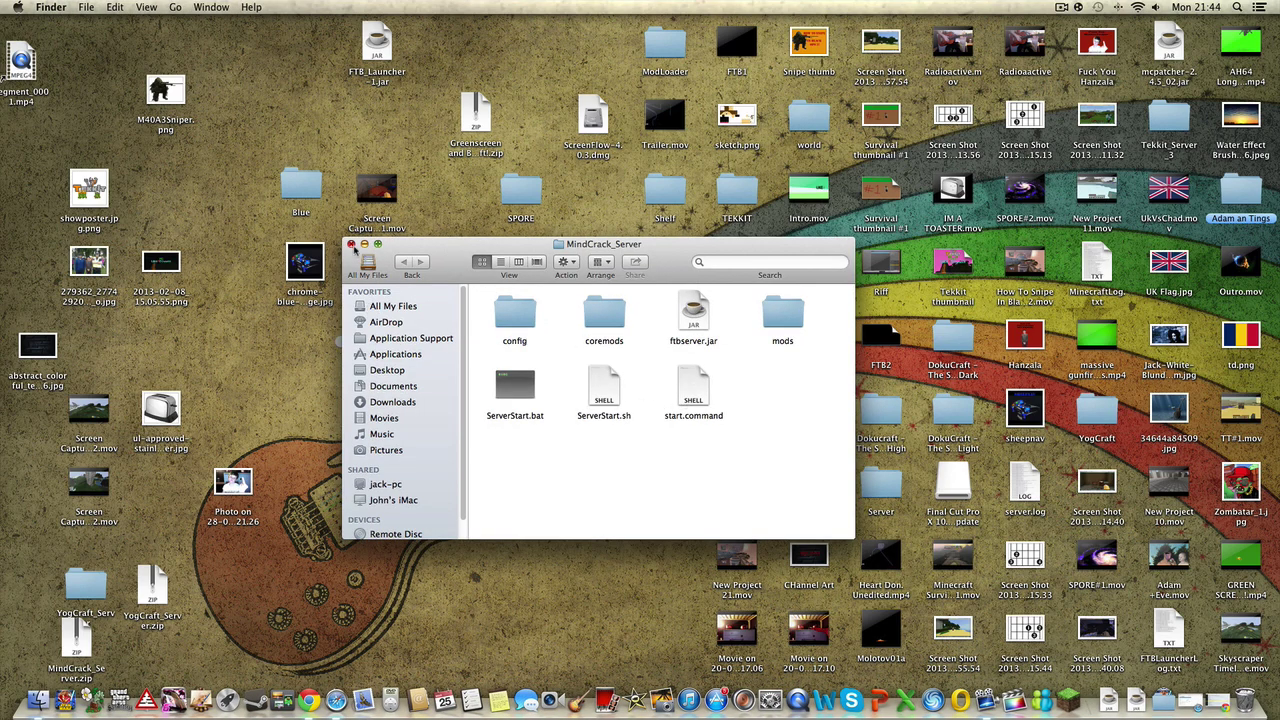
{"action": "left_click", "coordinate": [351, 244]}
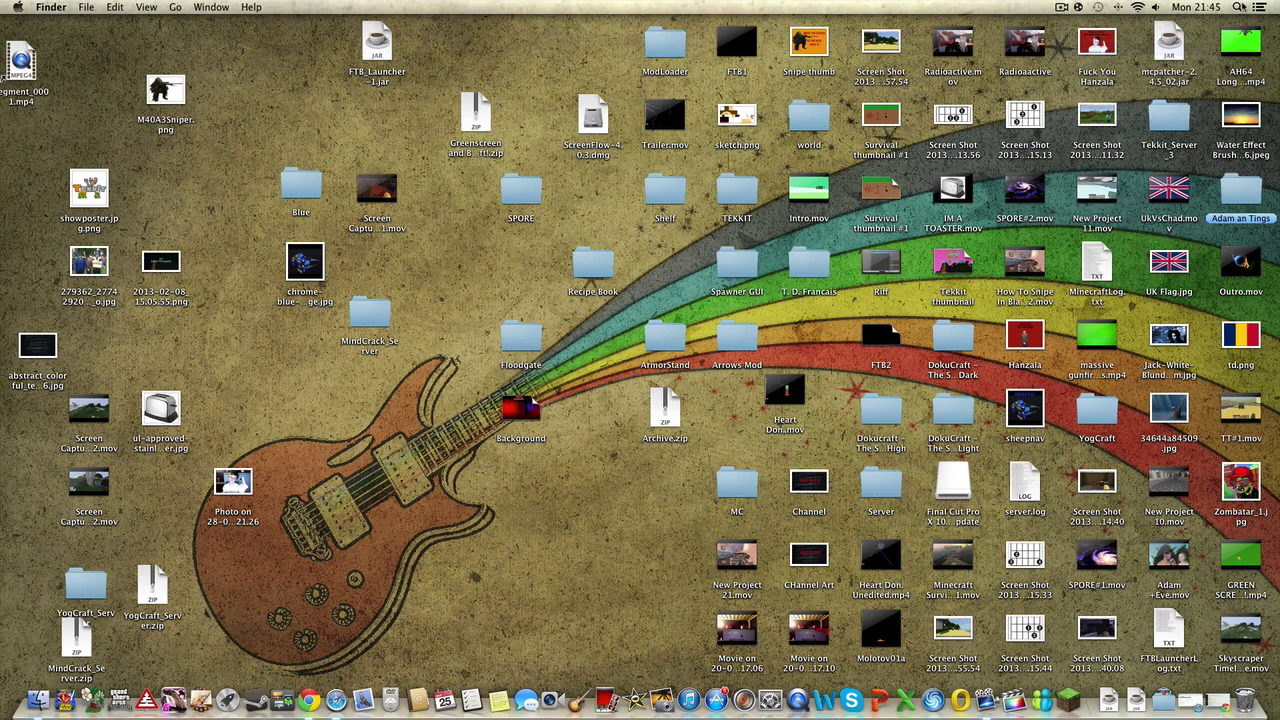
- Find and open Terminal, moving its window clear of the MindCrack_Server folder on the desktop
{"action": "key", "text": "super+space"}
{"action": "type", "text": "terminal"}
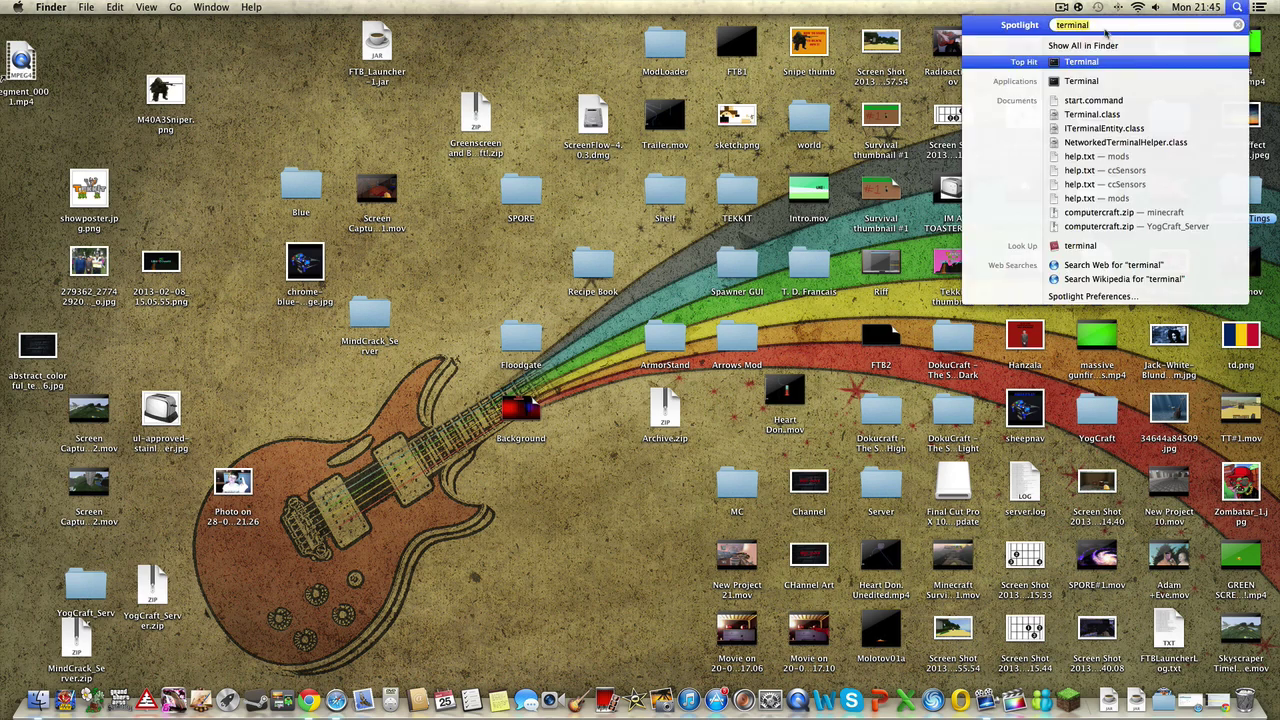
{"action": "left_click", "coordinate": [1040, 65]}
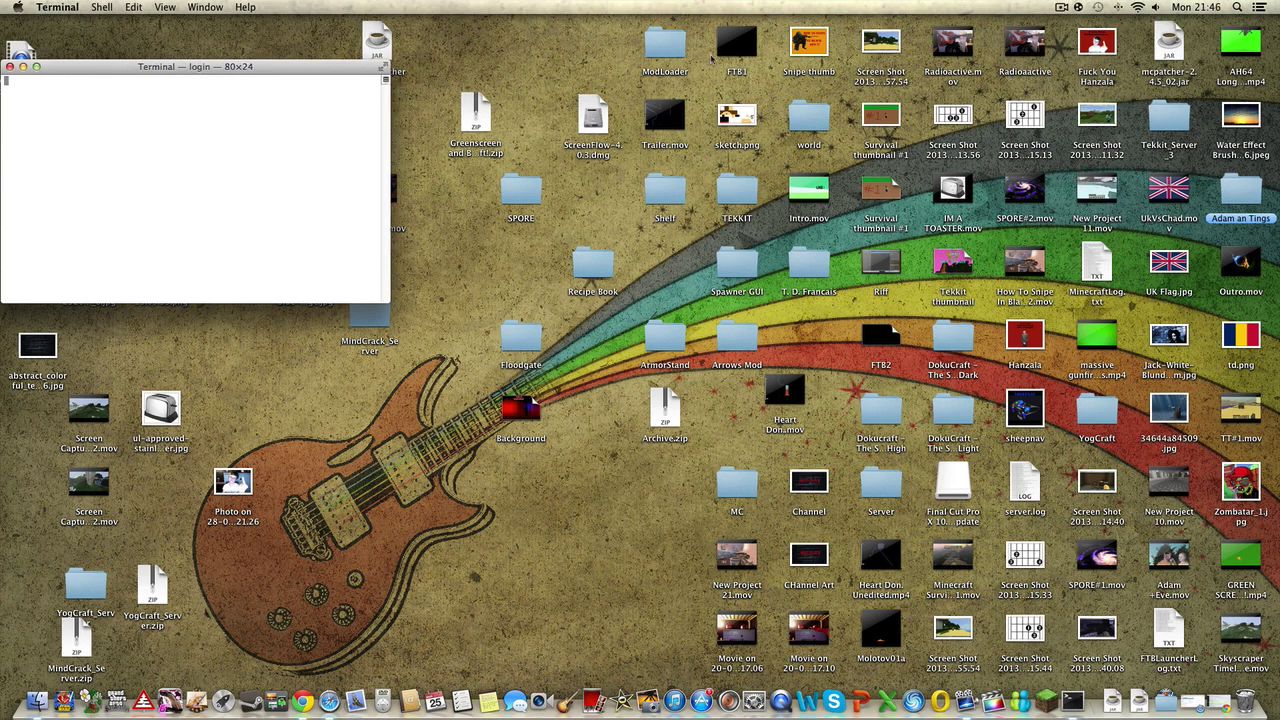
{"action": "left_click_drag", "start_coordinate": [286, 70], "coordinate": [713, 167]}
- Make start.command in the MindCrack_Server folder executable by running chmod a+x on its file path
{"action": "type", "text": "c"}
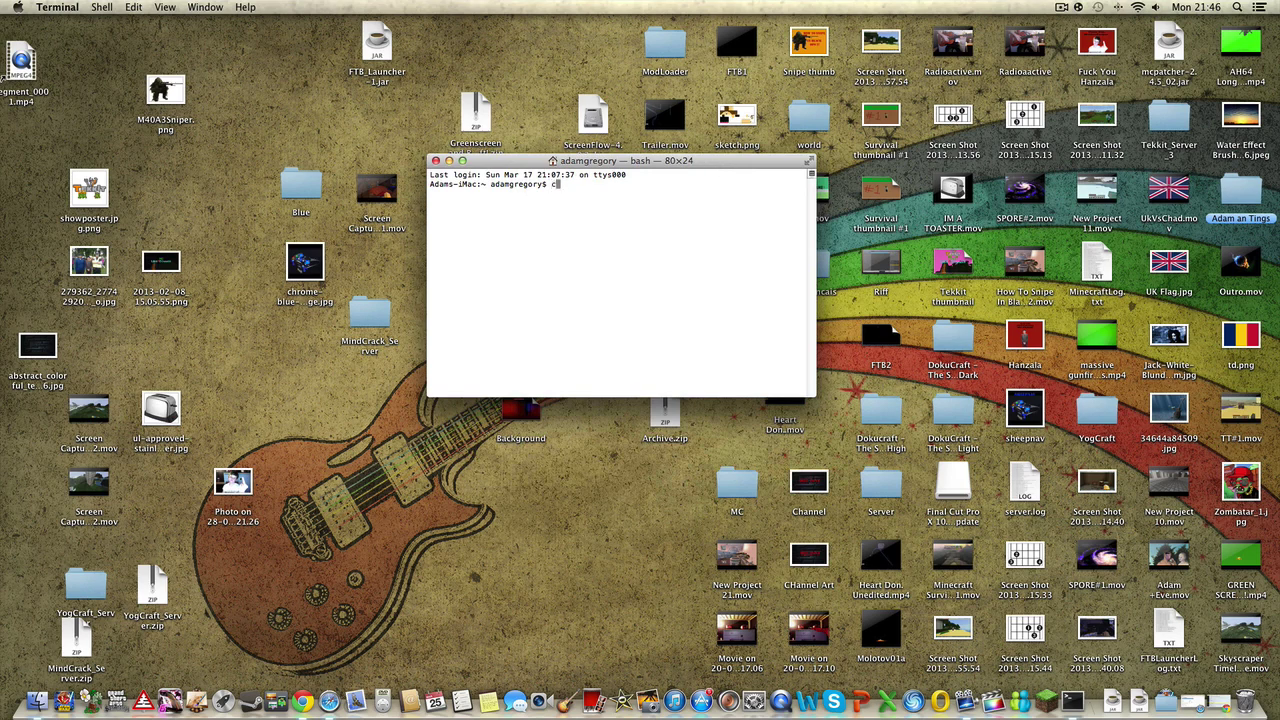
{"action": "type", "text": "hmod a+x"}
{"action": "double_click", "coordinate": [369, 312]}
{"action": "left_click_drag", "start_coordinate": [446, 242], "coordinate": [74, 268]}
{"action": "left_click_drag", "start_coordinate": [341, 418], "coordinate": [600, 240]}
{"action": "left_click", "coordinate": [612, 162]}
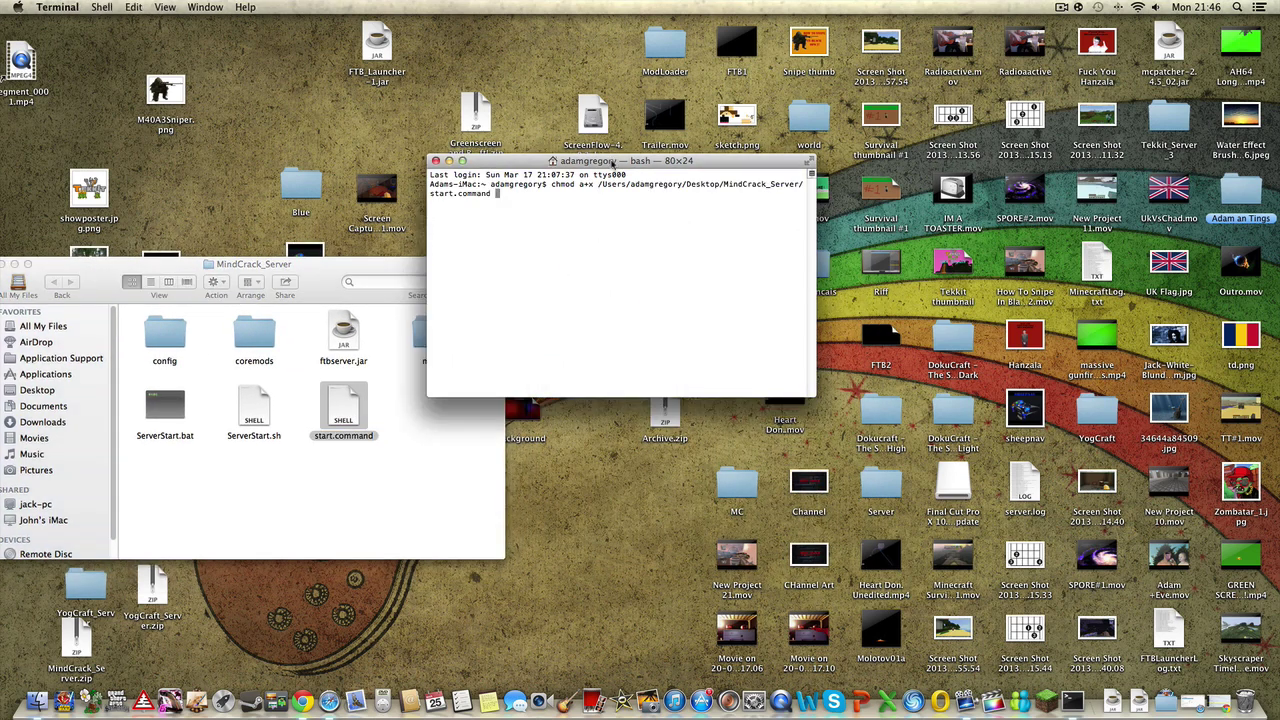
{"action": "key", "text": "Return"}
- Close the Terminal window and launch the server by running start.command from the MindCrack_Server folder
{"action": "left_click", "coordinate": [436, 161]}
{"action": "left_click_drag", "start_coordinate": [446, 263], "coordinate": [706, 117]}
{"action": "left_click", "coordinate": [667, 272]}
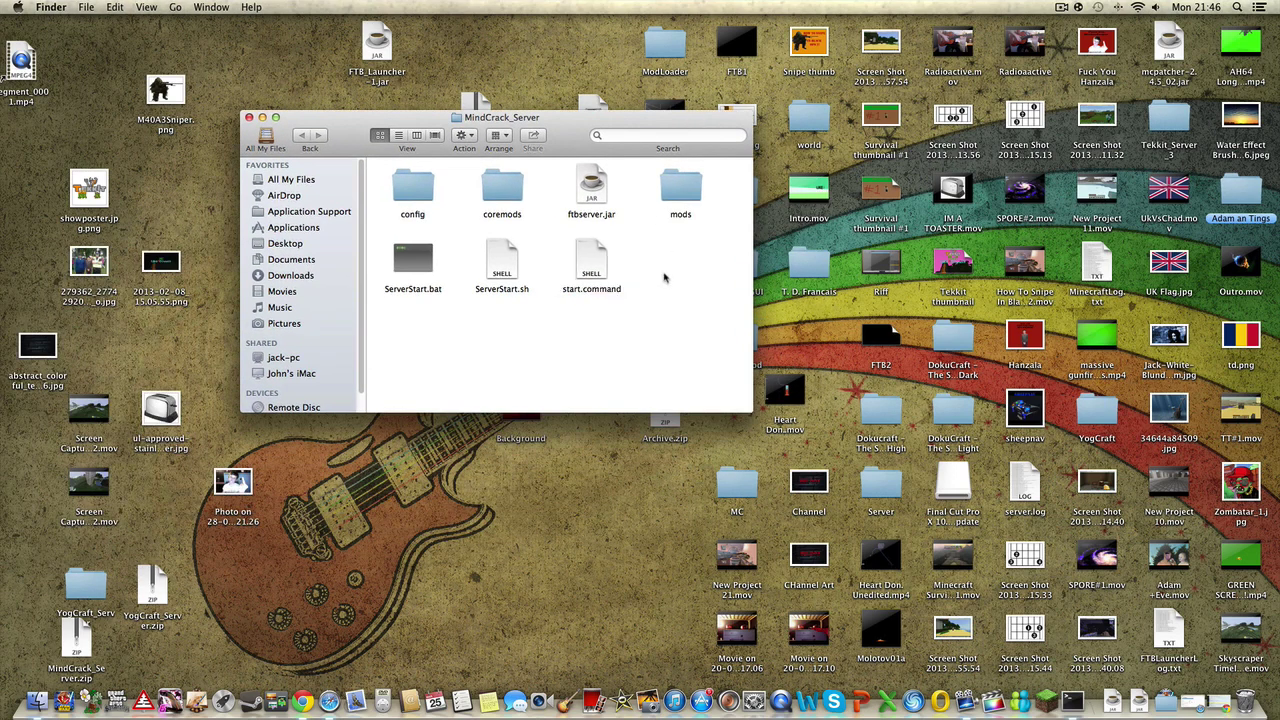
{"action": "double_click", "coordinate": [593, 262]}
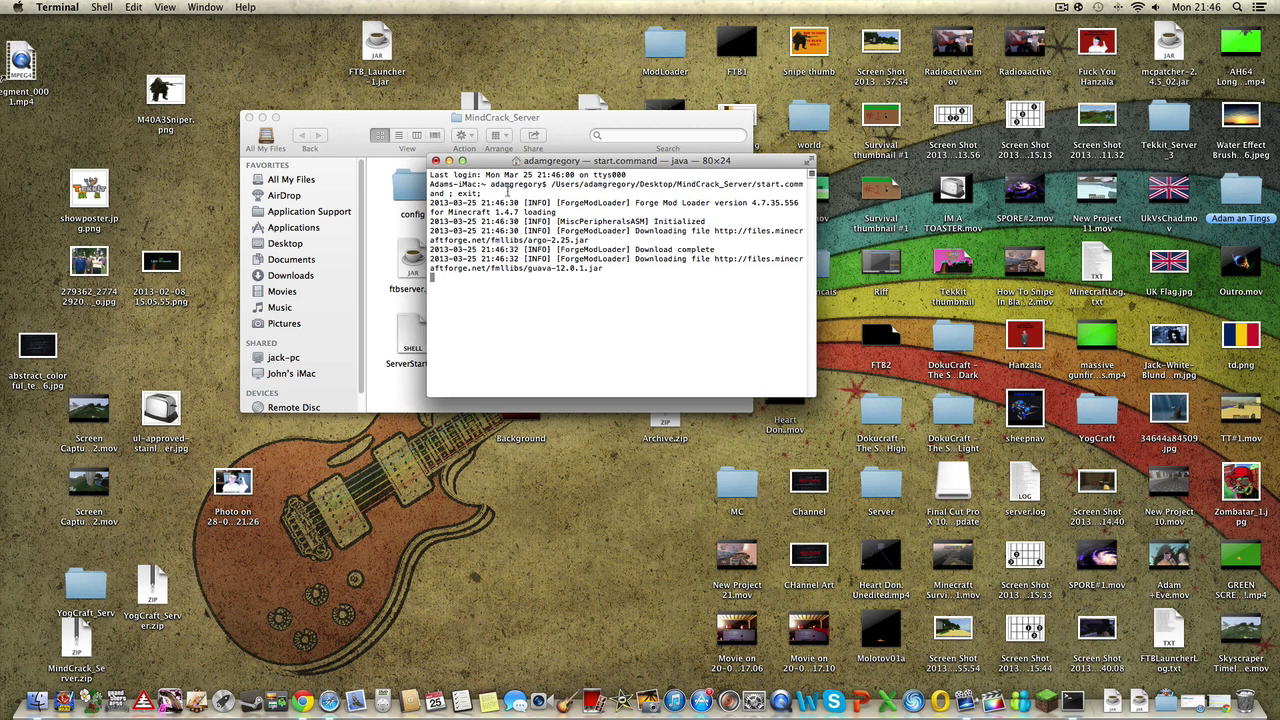
- Reposition the Terminal window beside the Minecraft server window to follow the server's startup log
{"action": "left_click_drag", "start_coordinate": [498, 165], "coordinate": [521, 127]}
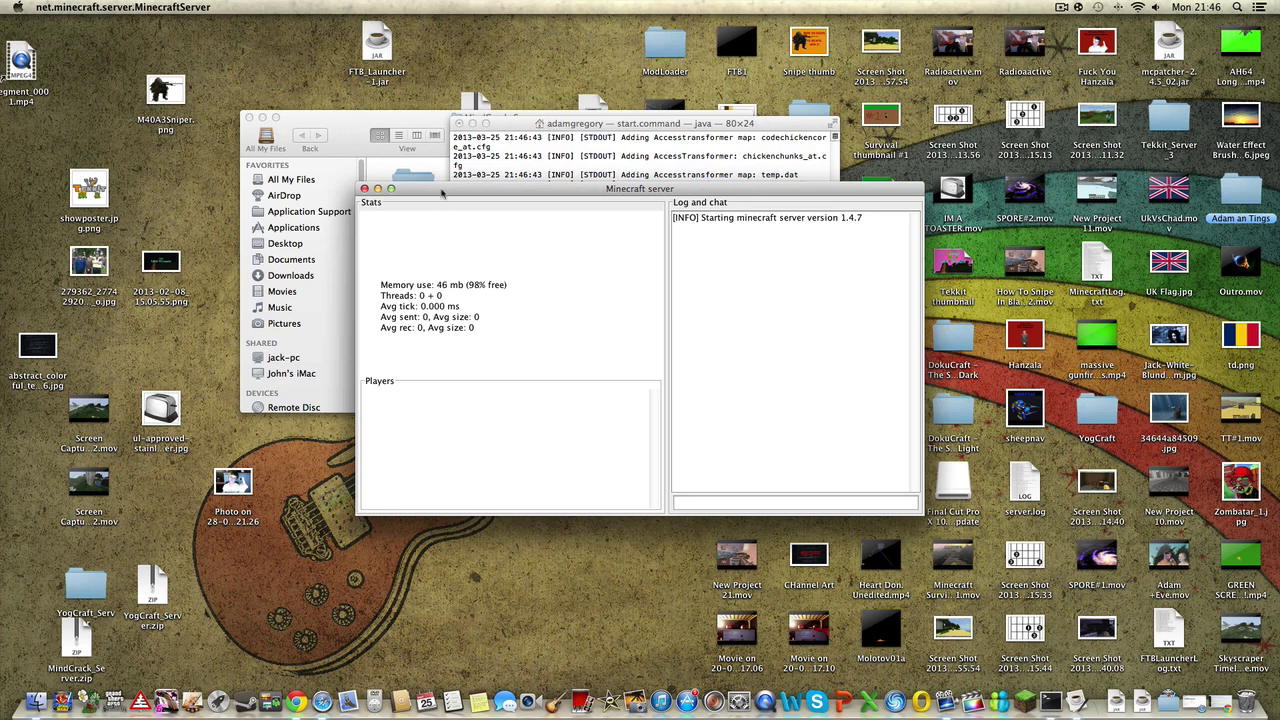
{"action": "left_click_drag", "start_coordinate": [501, 128], "coordinate": [640, 125]}
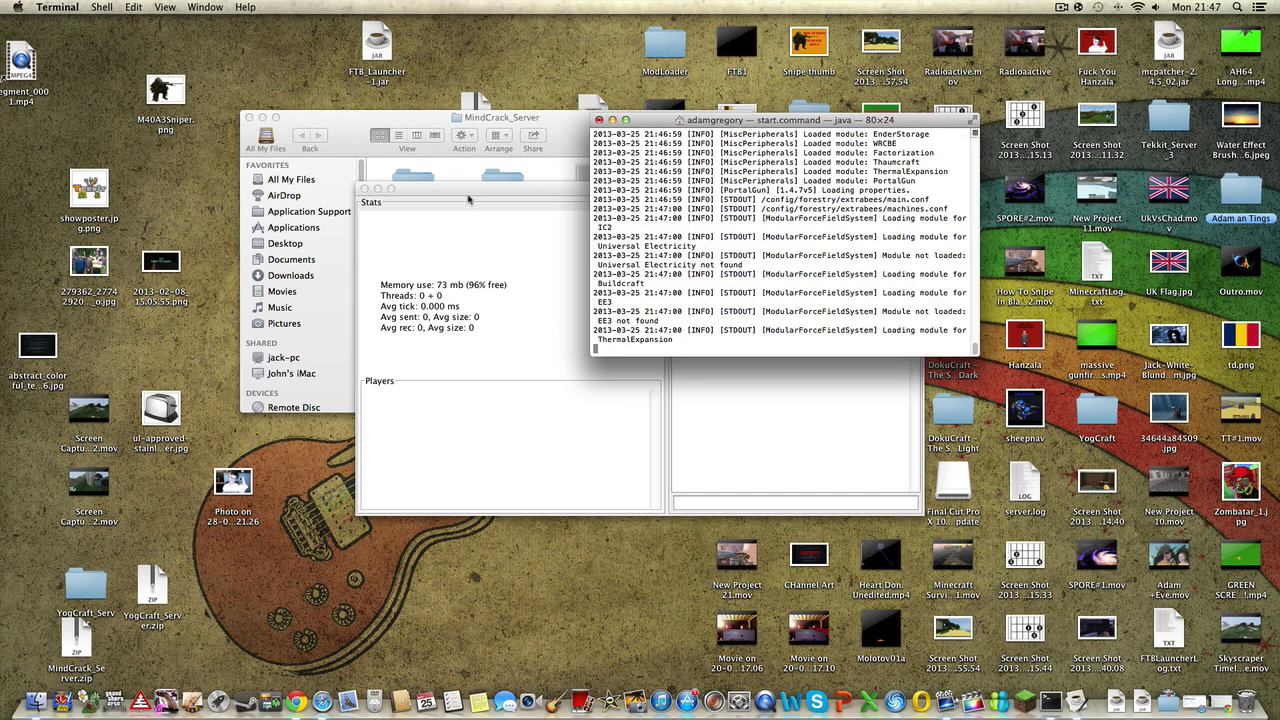
{"action": "left_click", "coordinate": [470, 193]}
{"action": "left_click", "coordinate": [693, 122]}
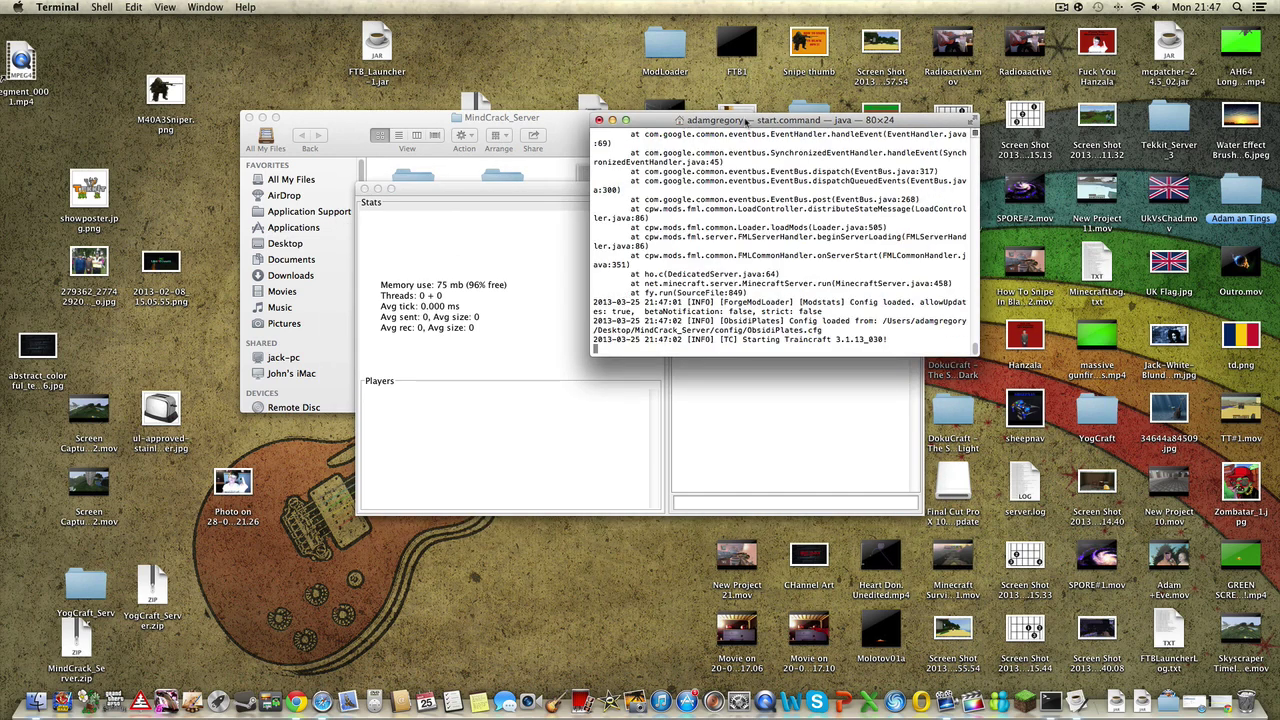
{"action": "left_click_drag", "start_coordinate": [748, 120], "coordinate": [627, 151]}
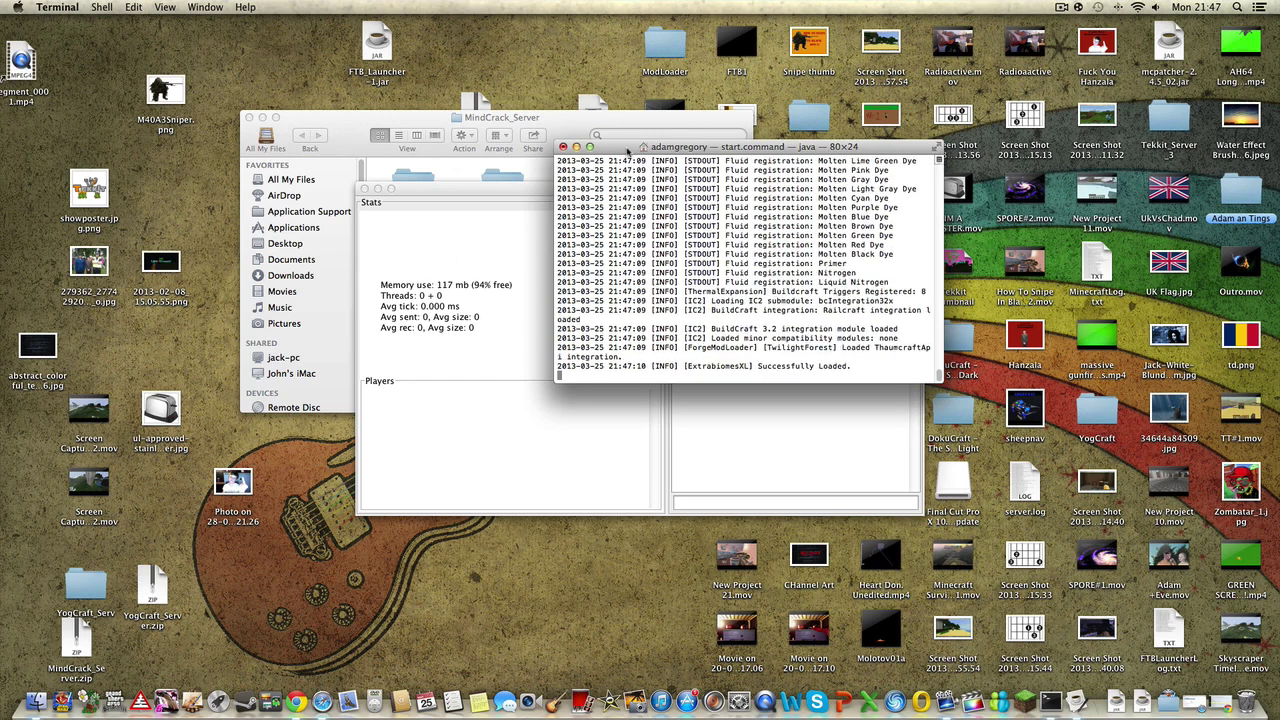